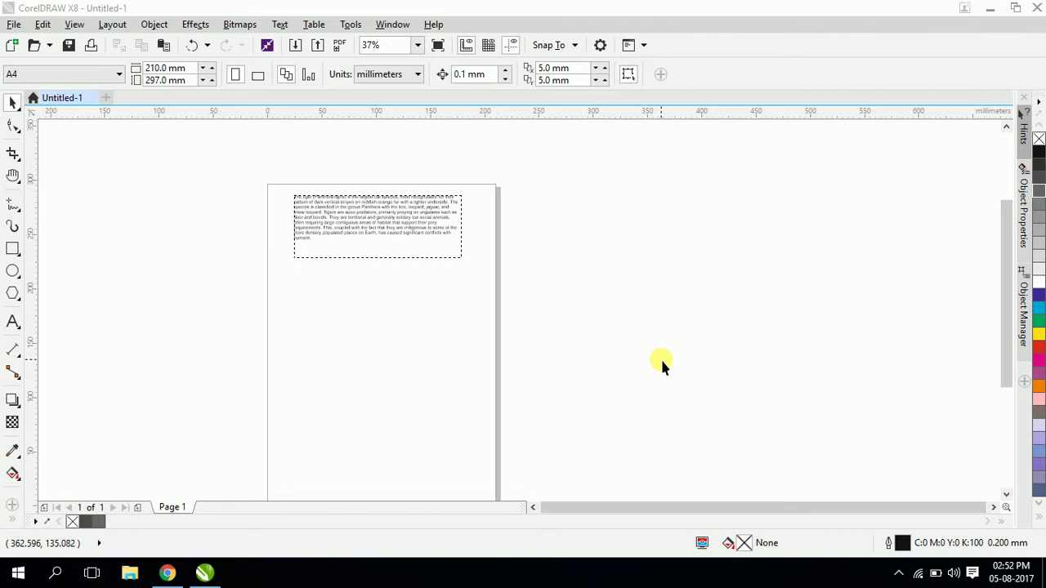
Step: Zoom in and out on the tiger paragraph with the Zoom tool to examine it at different magnifications
{"action": "left_click", "coordinate": [14, 154]}
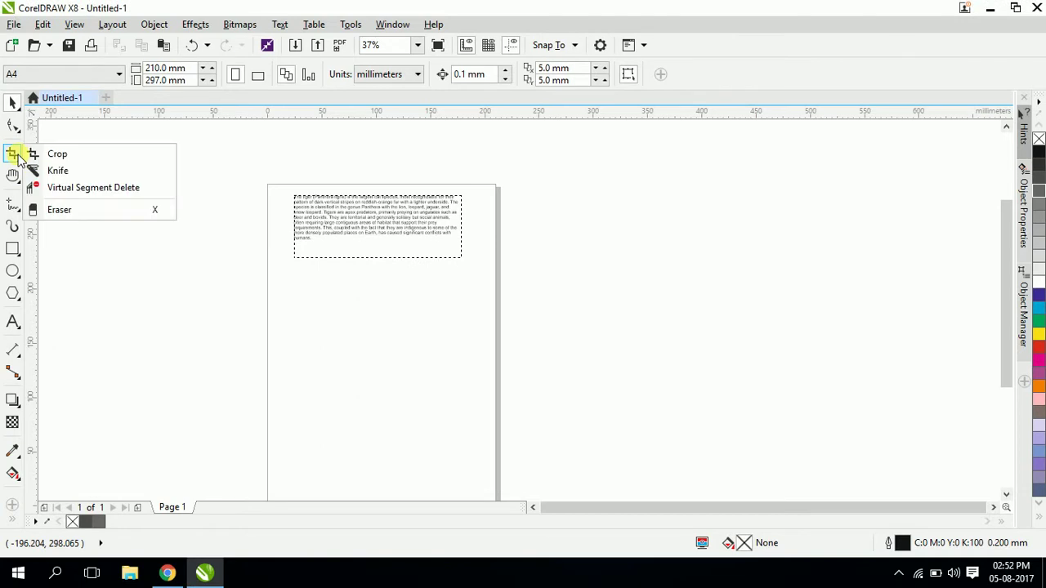
{"action": "left_click", "coordinate": [12, 175]}
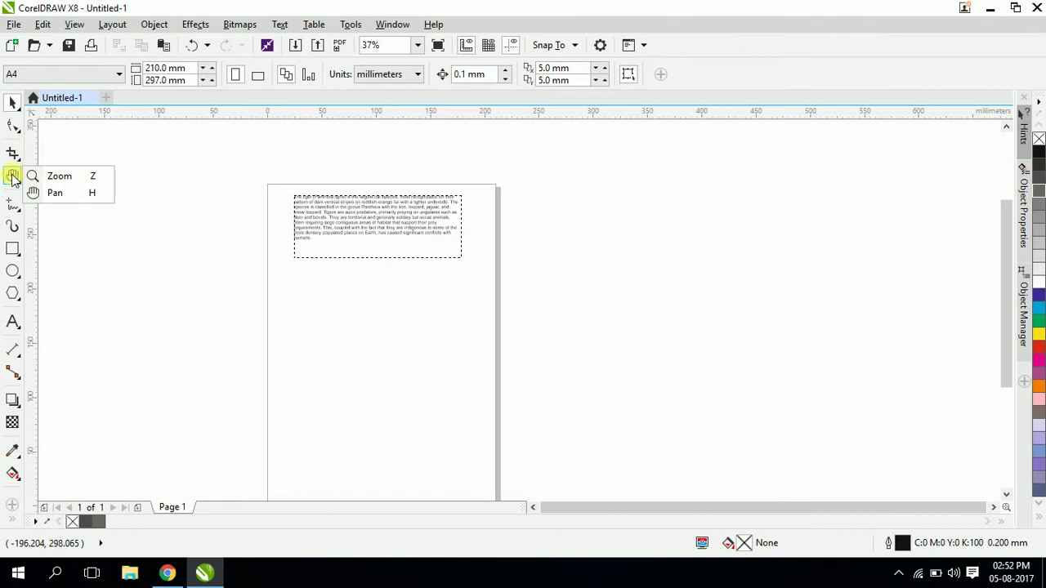
{"action": "left_click", "coordinate": [72, 177]}
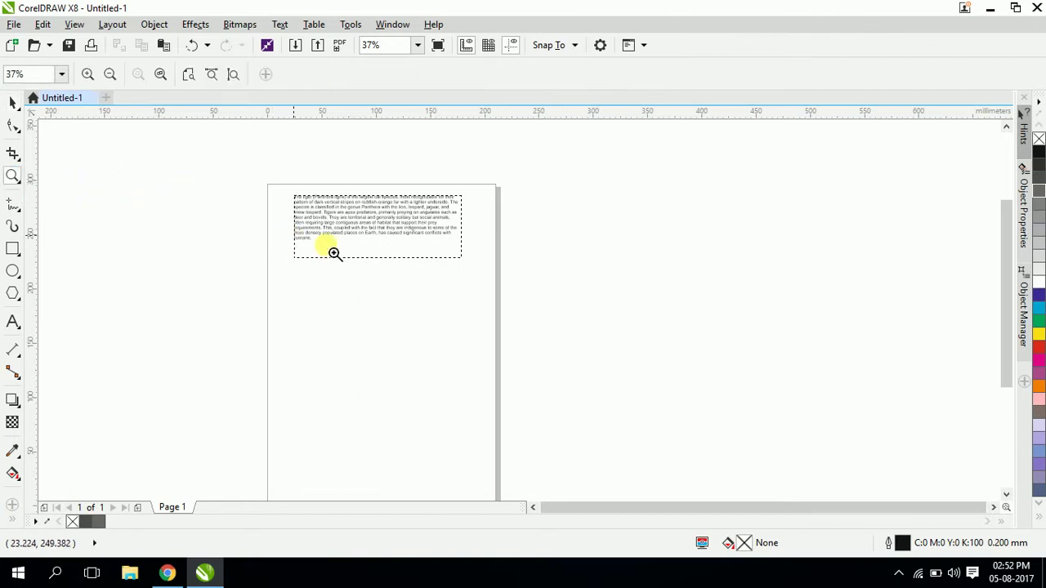
{"action": "scroll", "coordinate": [300, 209], "scroll_direction": "down", "scroll_amount": 1}
{"action": "scroll", "coordinate": [311, 236], "scroll_direction": "up", "scroll_amount": 1}
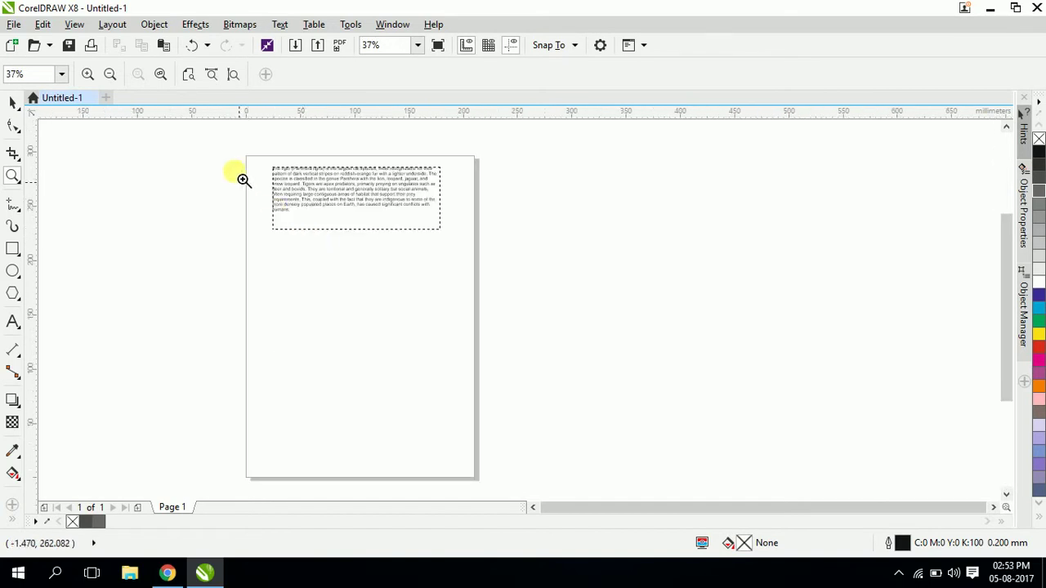
{"action": "scroll", "coordinate": [362, 169], "scroll_direction": "up", "scroll_amount": 1}
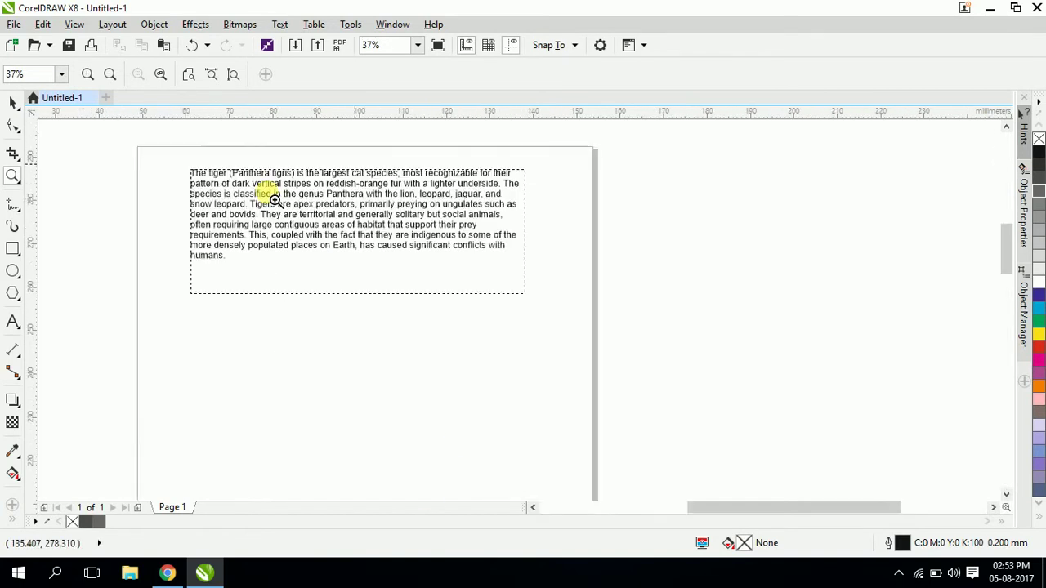
{"action": "scroll", "coordinate": [269, 195], "scroll_direction": "up", "scroll_amount": 1}
{"action": "scroll", "coordinate": [429, 254], "scroll_direction": "down", "scroll_amount": 1}
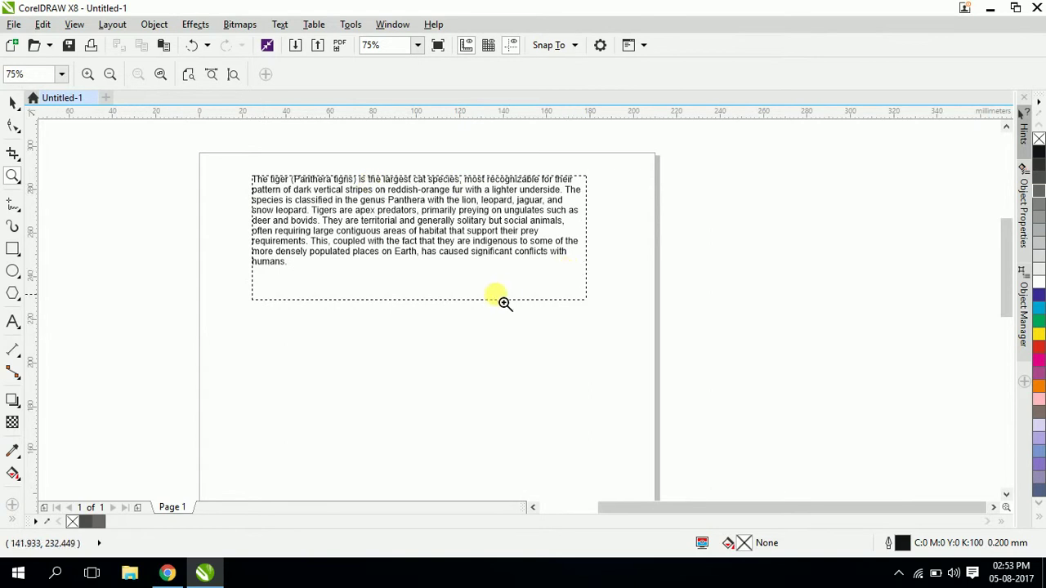
{"action": "scroll", "coordinate": [268, 200], "scroll_direction": "down", "scroll_amount": 1}
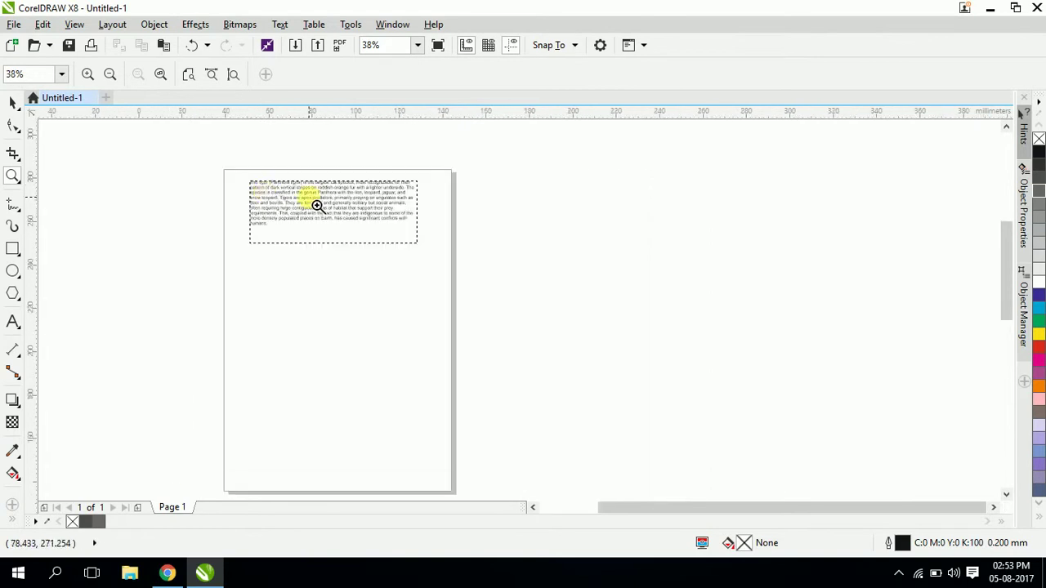
{"action": "scroll", "coordinate": [315, 225], "scroll_direction": "up", "scroll_amount": 1}
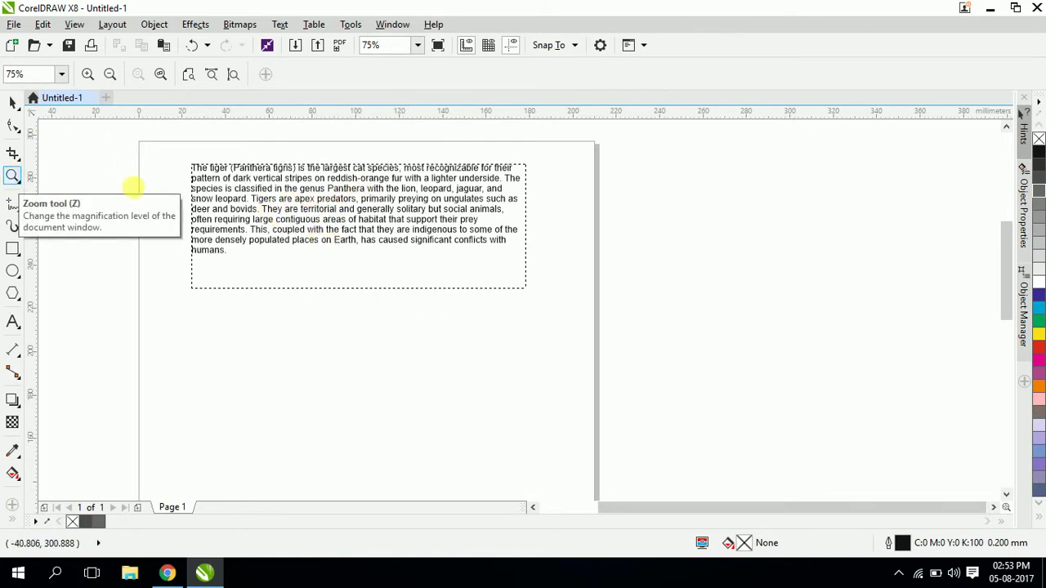
{"action": "right_click", "coordinate": [301, 148]}
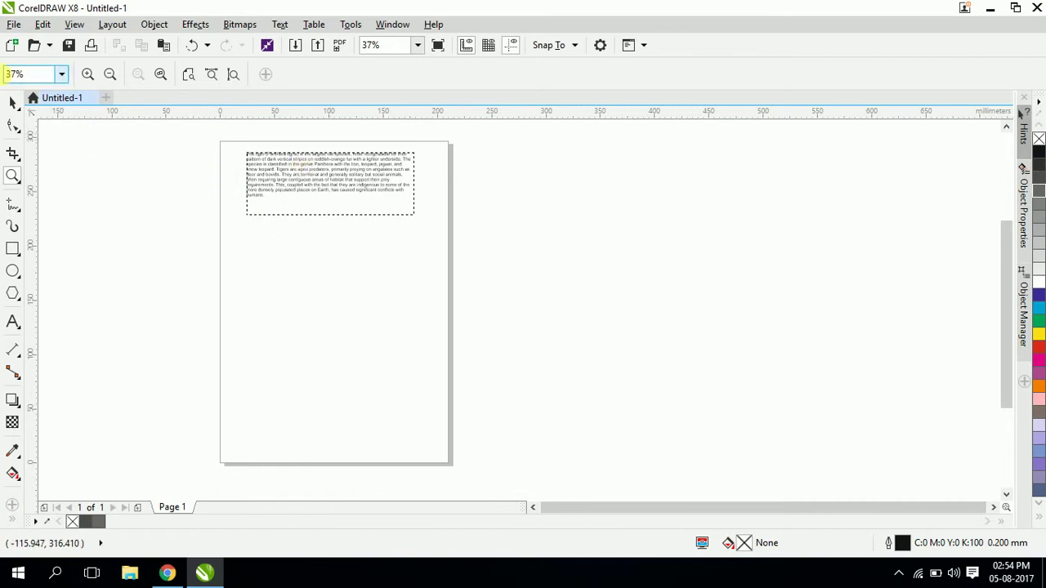
Step: Zoom the view to fit the tiger paragraph, and zoom back out one level to 100%
{"action": "left_click", "coordinate": [61, 75]}
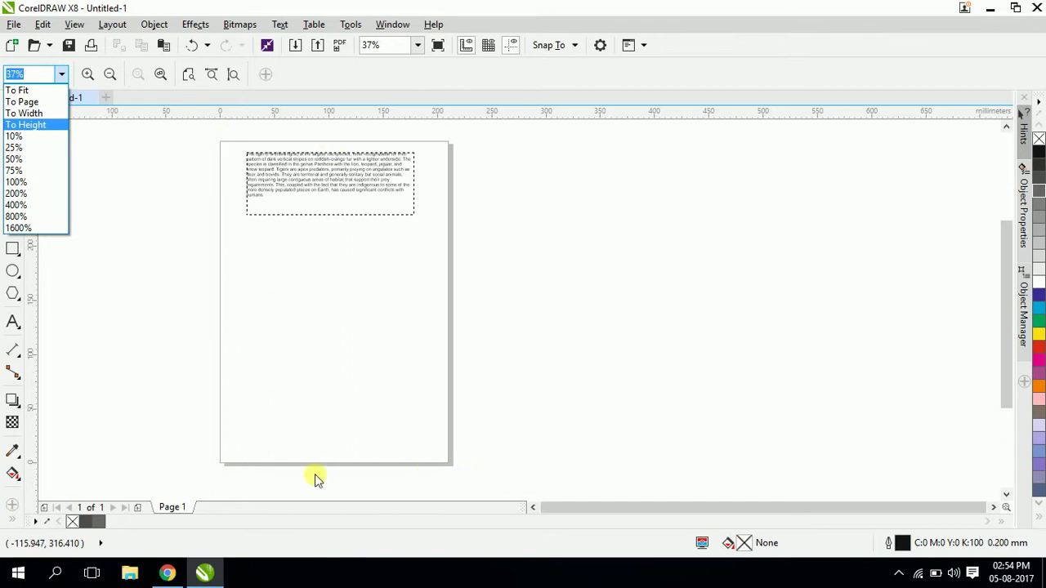
{"action": "left_click", "coordinate": [31, 92]}
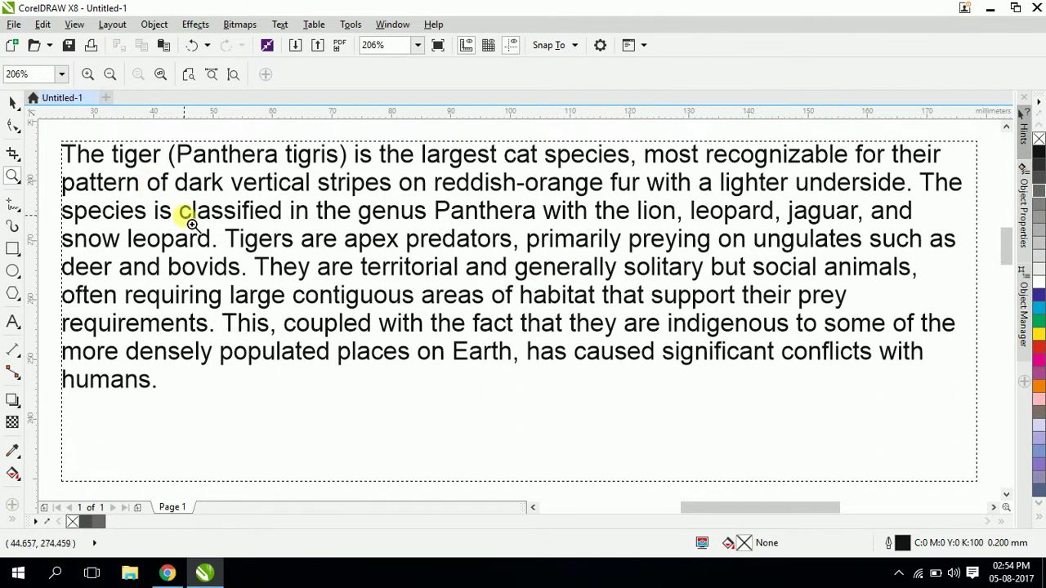
{"action": "right_click", "coordinate": [211, 183]}
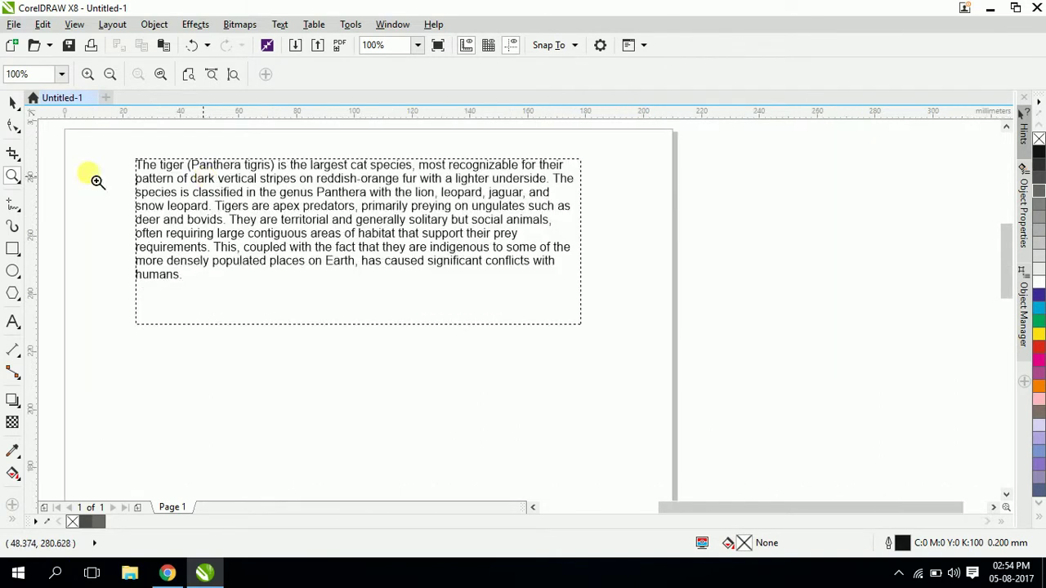
Step: Draw a rectangle about 53 × 58 mm beside the paragraph frame, across the page's right edge, and zoom to fit all objects
{"action": "left_click", "coordinate": [12, 249]}
{"action": "mouse_move", "coordinate": [606, 162]}
{"action": "left_mouse_down"}
{"action": "mouse_move", "coordinate": [750, 275]}
{"action": "mouse_move", "coordinate": [766, 336]}
{"action": "left_mouse_up"}
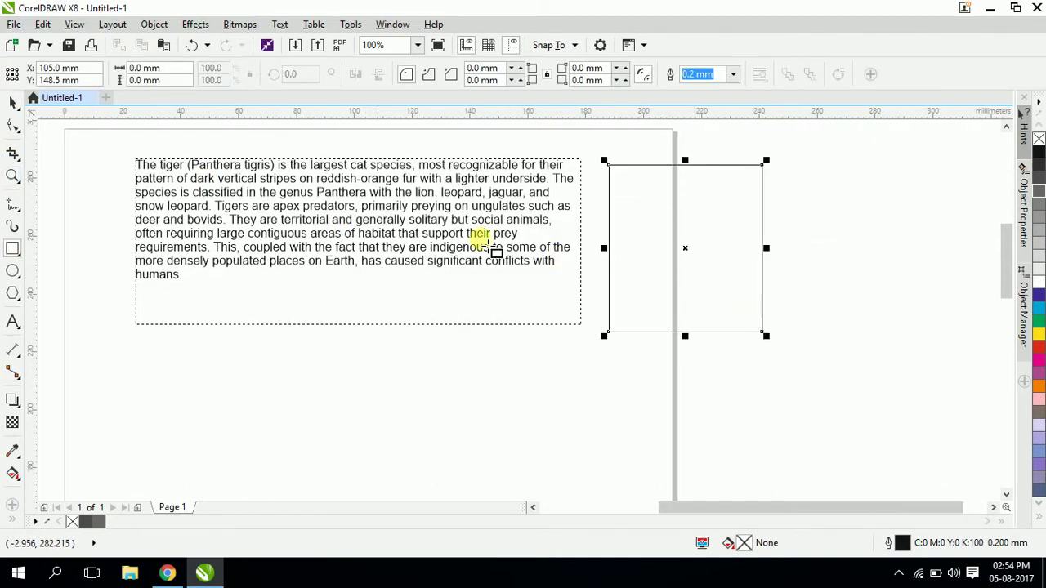
{"action": "left_click", "coordinate": [12, 175]}
{"action": "left_click", "coordinate": [61, 75]}
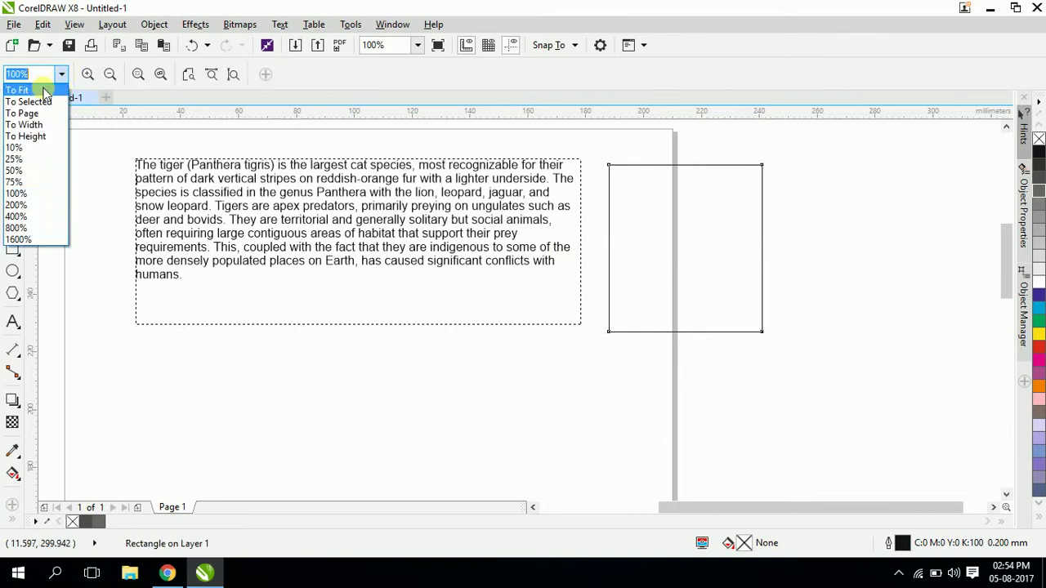
{"action": "left_click", "coordinate": [18, 94]}
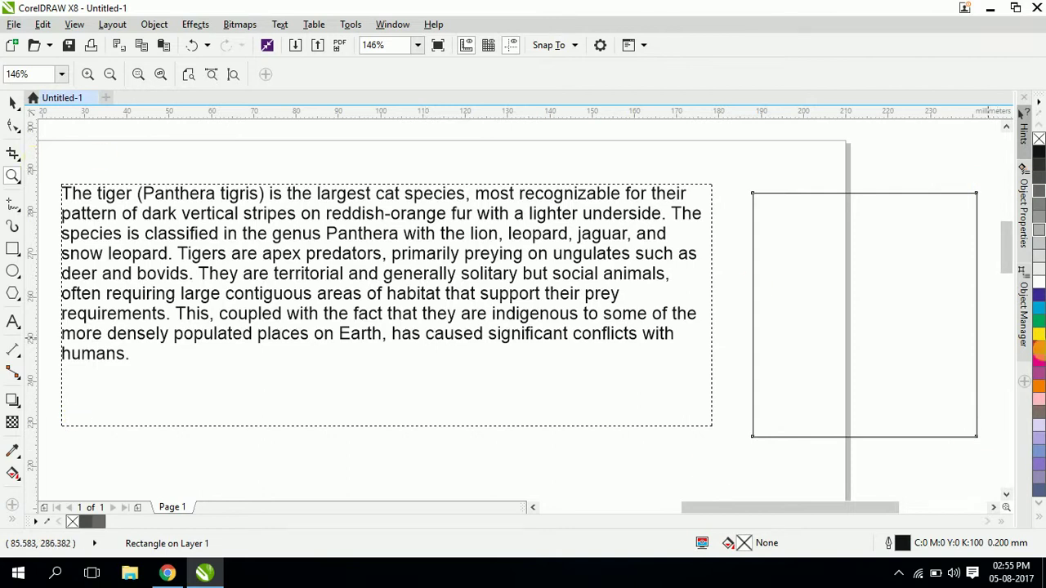
Step: Zoom the view to show the whole page
{"action": "left_click", "coordinate": [60, 74]}
{"action": "key", "text": "Escape"}
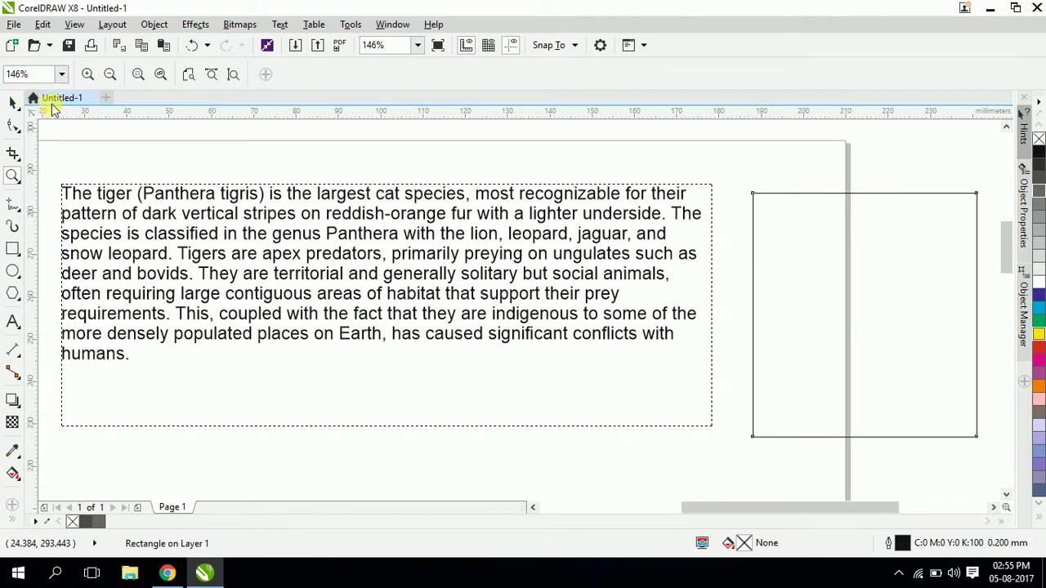
{"action": "left_click", "coordinate": [14, 105]}
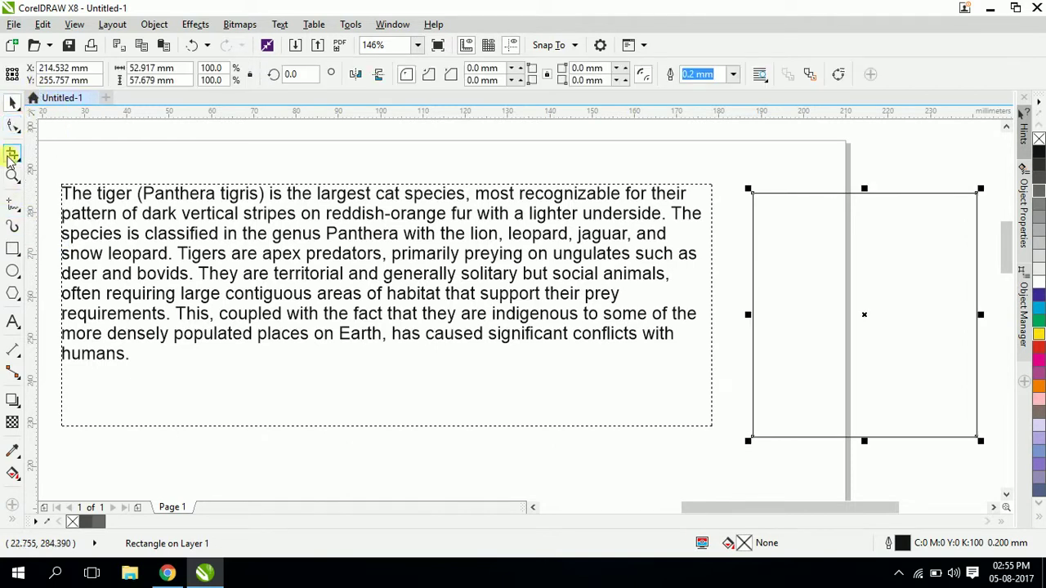
{"action": "left_click", "coordinate": [11, 174]}
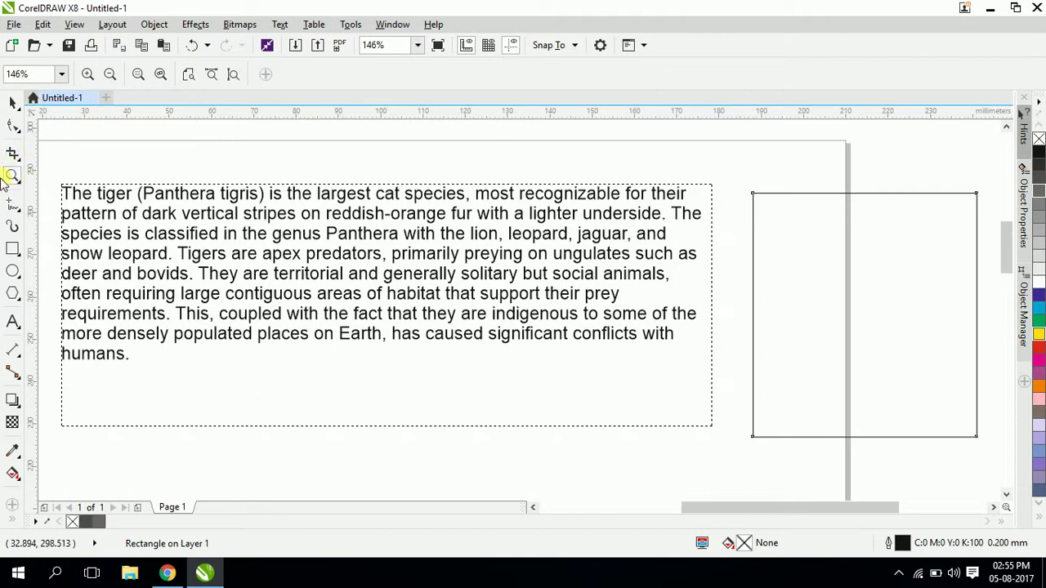
{"action": "left_click", "coordinate": [63, 73]}
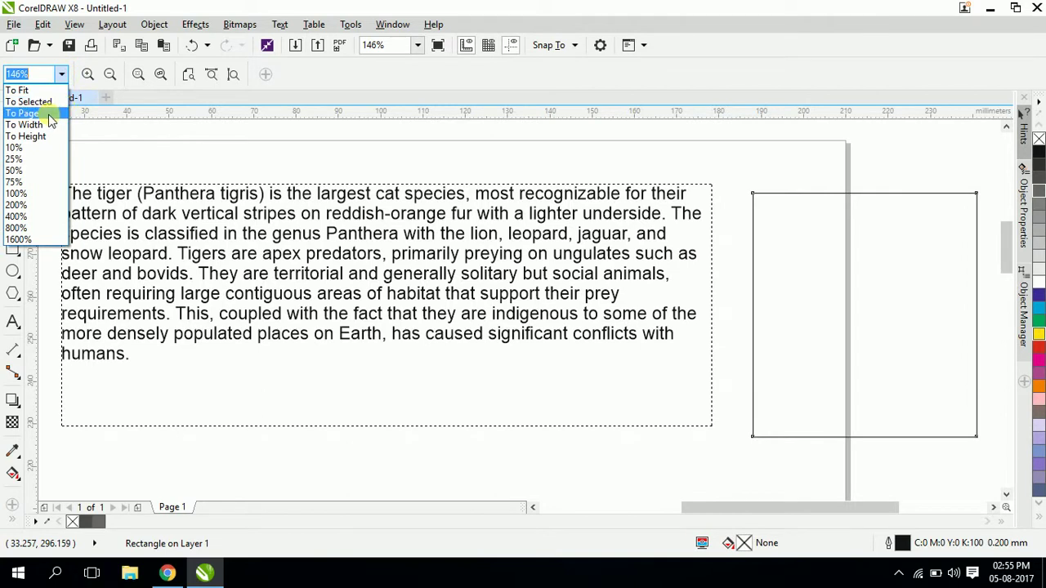
{"action": "left_click", "coordinate": [49, 114]}
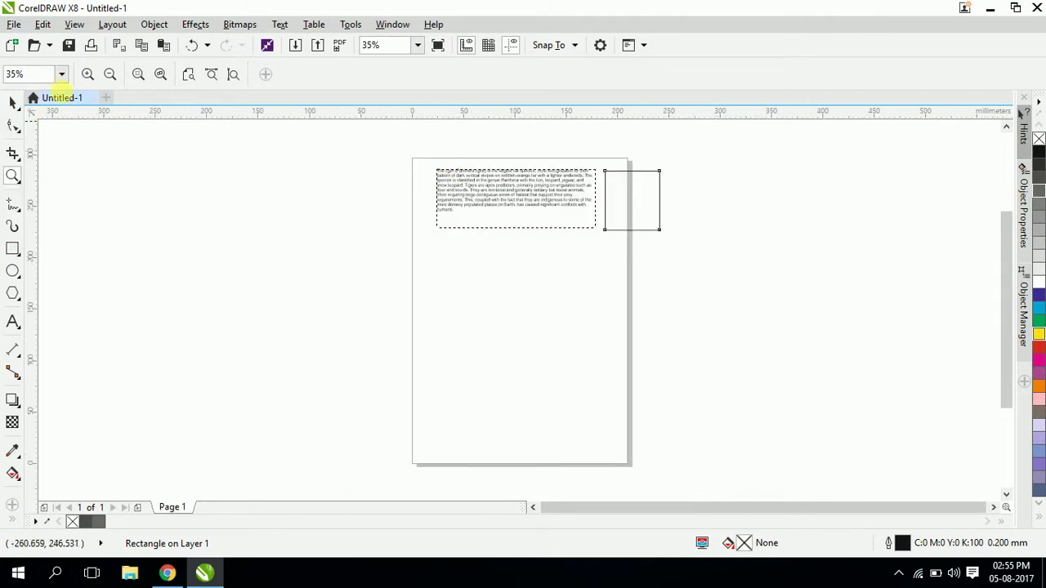
Step: Zoom the view to the page width, and switch it to the page height
{"action": "left_click", "coordinate": [62, 75]}
{"action": "left_click", "coordinate": [47, 124]}
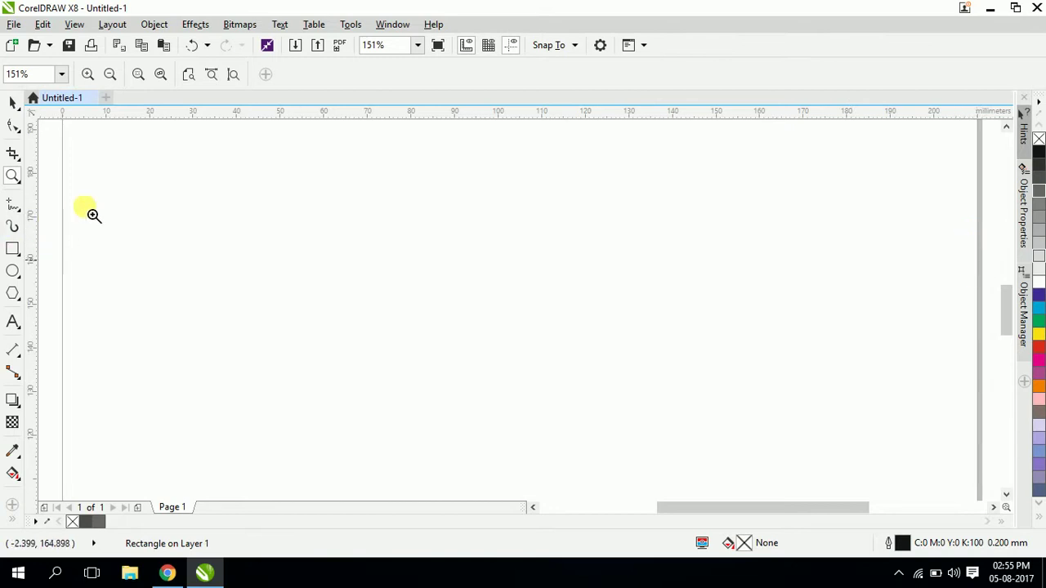
{"action": "left_click", "coordinate": [61, 74]}
{"action": "left_click", "coordinate": [32, 136]}
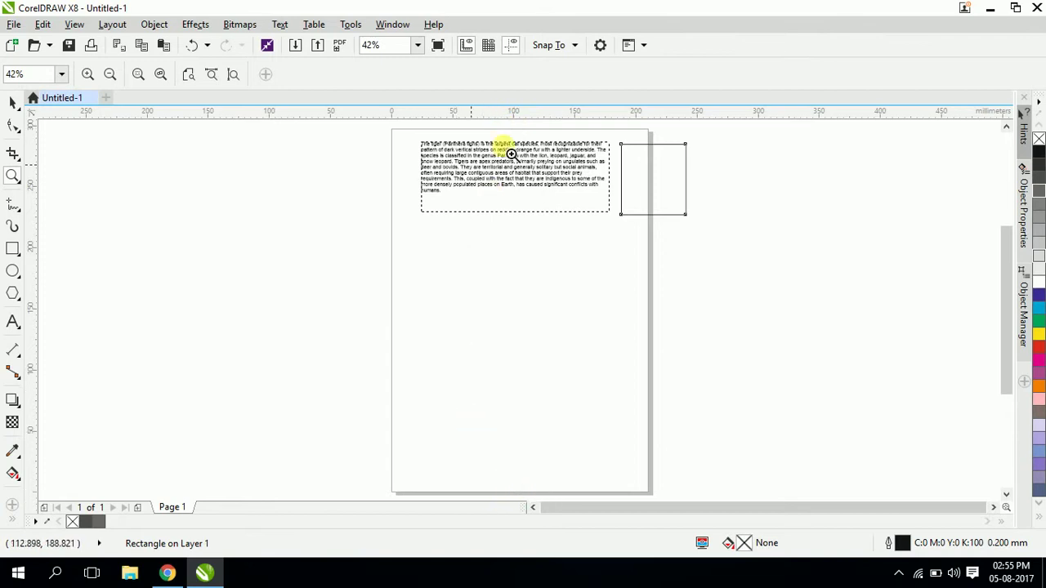
Step: View the page at the preset zoom levels 10%, 200% and 75%
{"action": "left_click", "coordinate": [62, 74]}
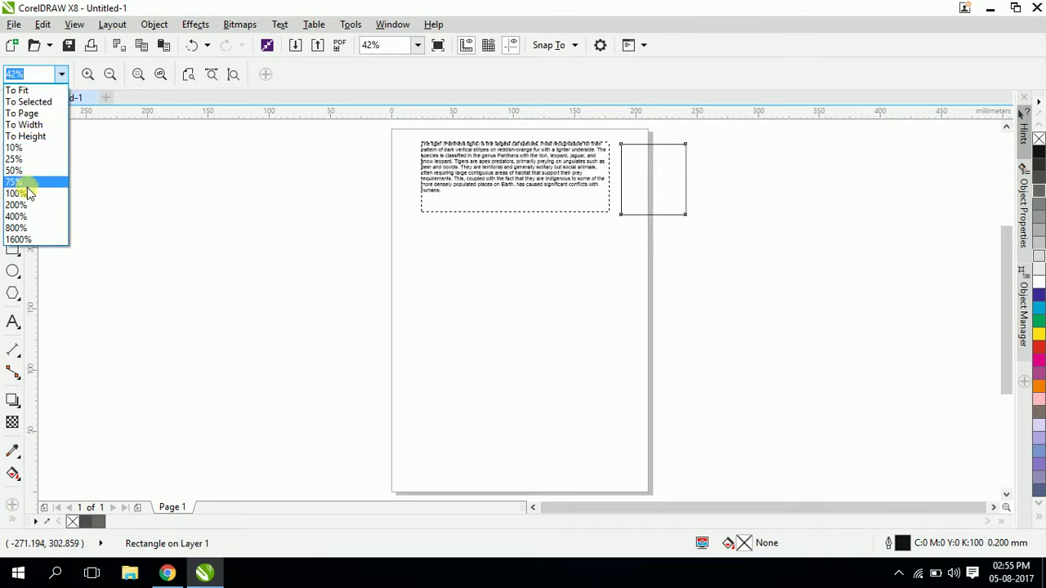
{"action": "left_click", "coordinate": [17, 148]}
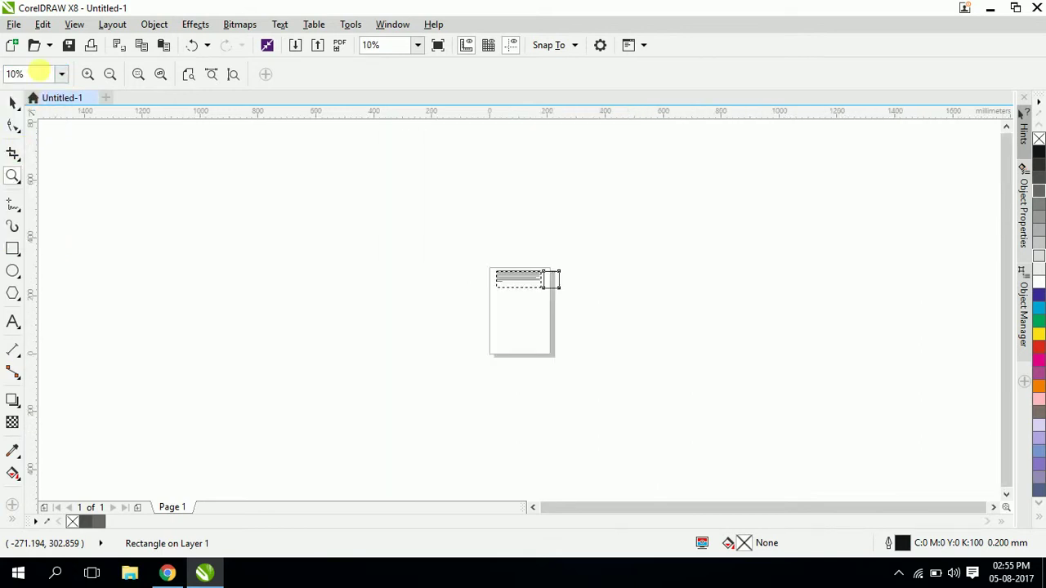
{"action": "left_click", "coordinate": [64, 76]}
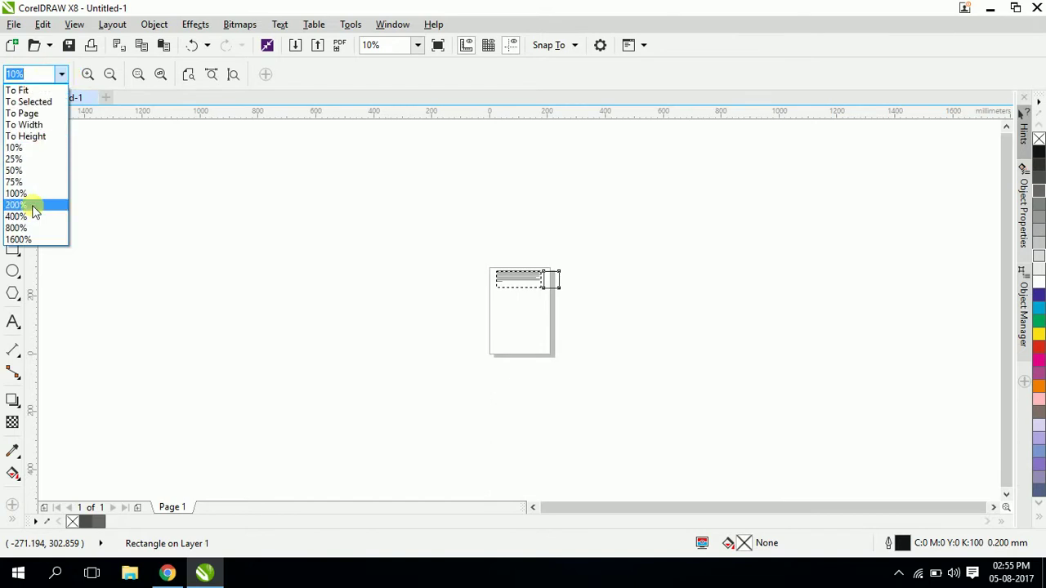
{"action": "left_click", "coordinate": [34, 206]}
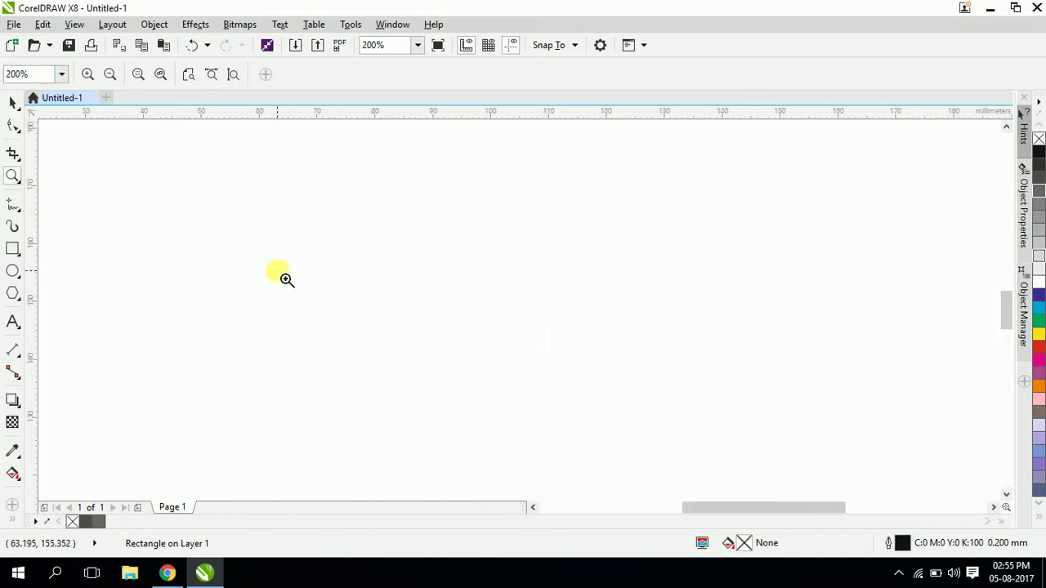
{"action": "left_click", "coordinate": [62, 74]}
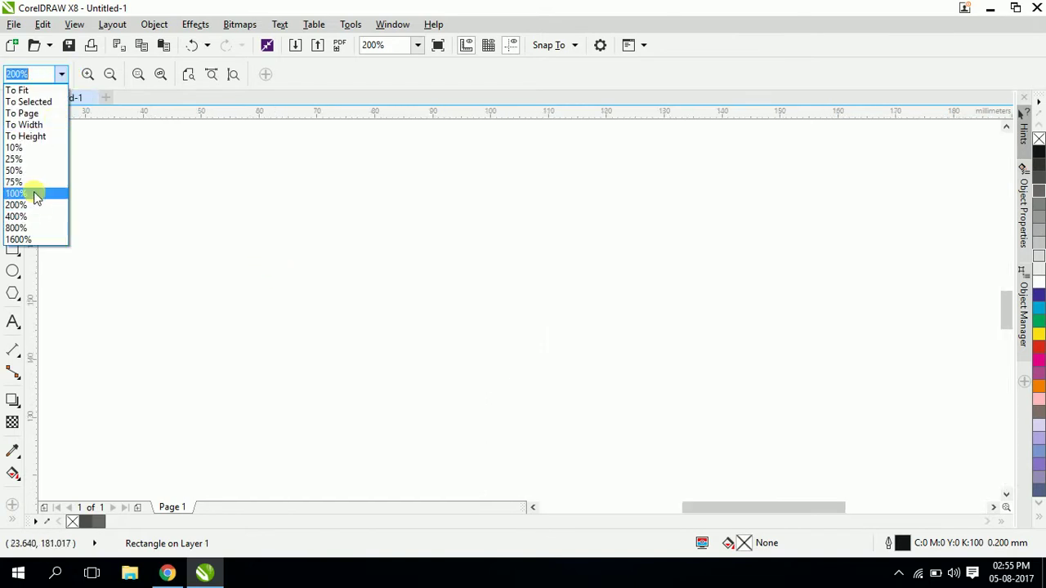
{"action": "left_click", "coordinate": [33, 183]}
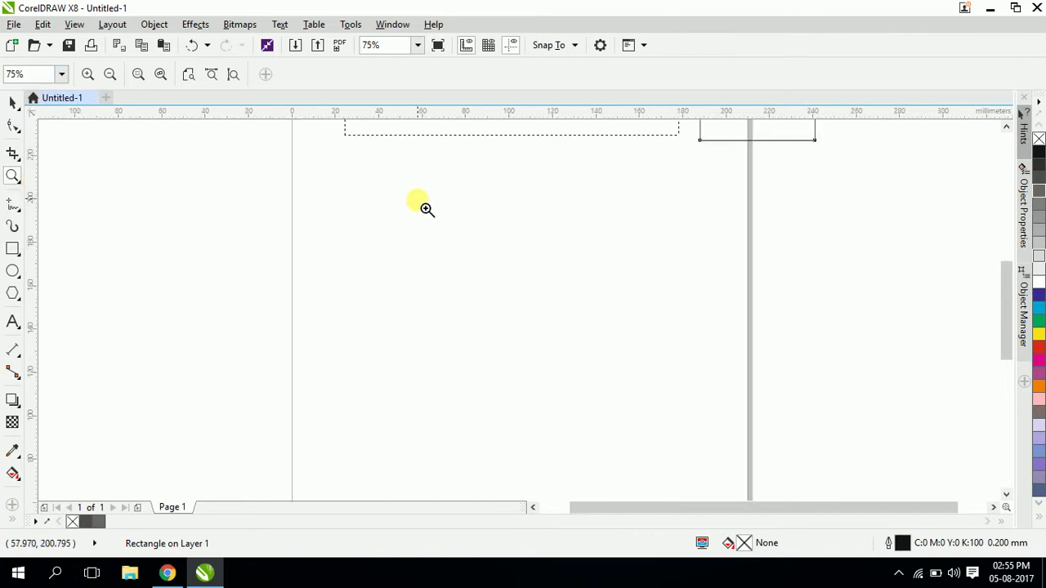
Step: Move the rectangle onto the page below the paragraph frame, centred at about X 92 mm, Y 163 mm
{"action": "left_click", "coordinate": [14, 103]}
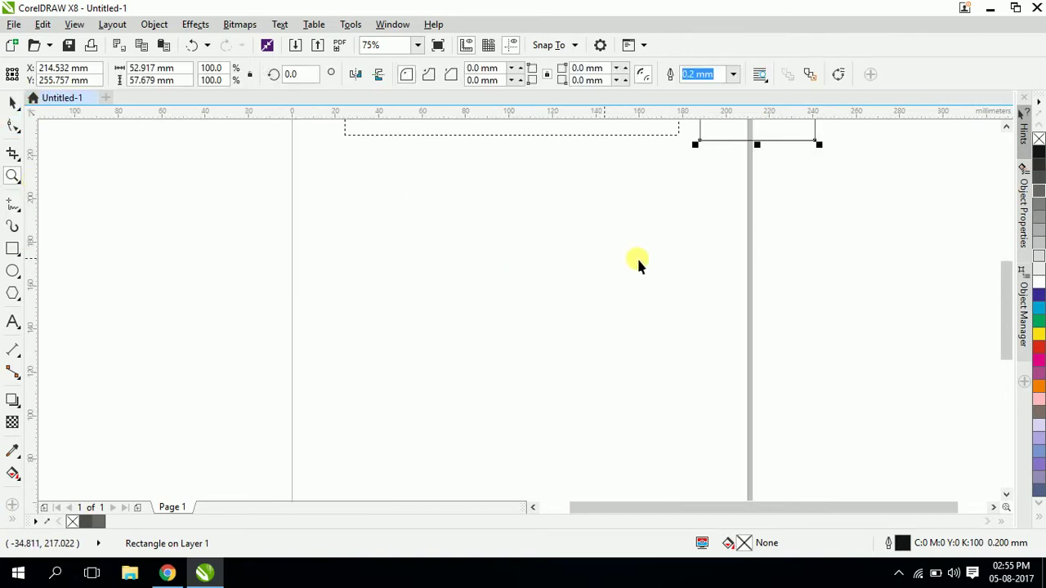
{"action": "left_click", "coordinate": [754, 137]}
{"action": "left_click_drag", "start_coordinate": [753, 139], "coordinate": [491, 341]}
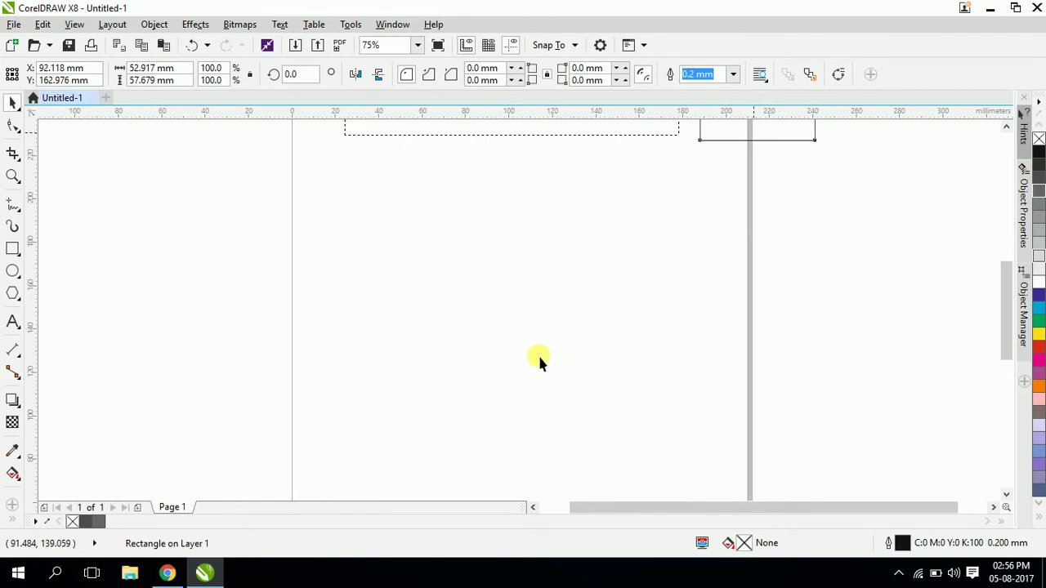
Step: Scale the rectangle proportionally to about 200%, about 106 × 115 mm, and fill it with red
{"action": "left_click_drag", "start_coordinate": [554, 346], "coordinate": [739, 472]}
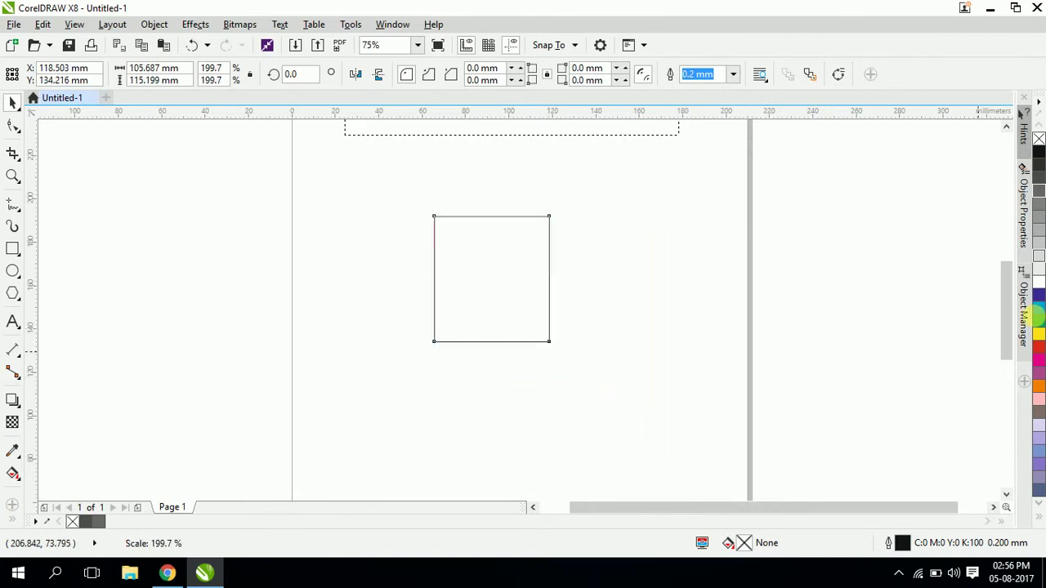
{"action": "left_click_drag", "start_coordinate": [1040, 353], "coordinate": [520, 257]}
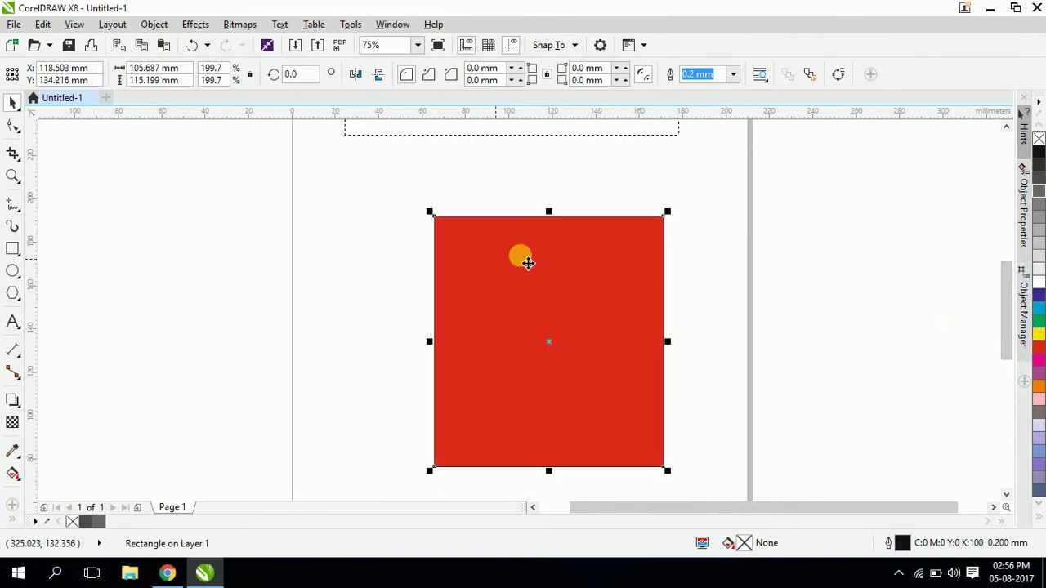
{"action": "left_click", "coordinate": [136, 166]}
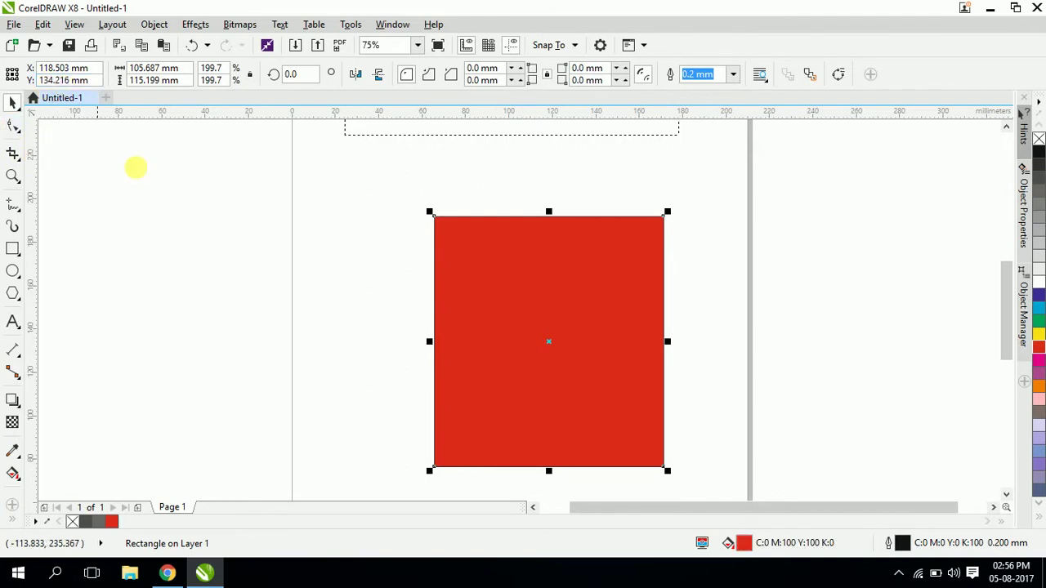
Step: Set the zoom level to 200% to view the red rectangle up close
{"action": "left_click", "coordinate": [12, 176]}
{"action": "left_click", "coordinate": [61, 76]}
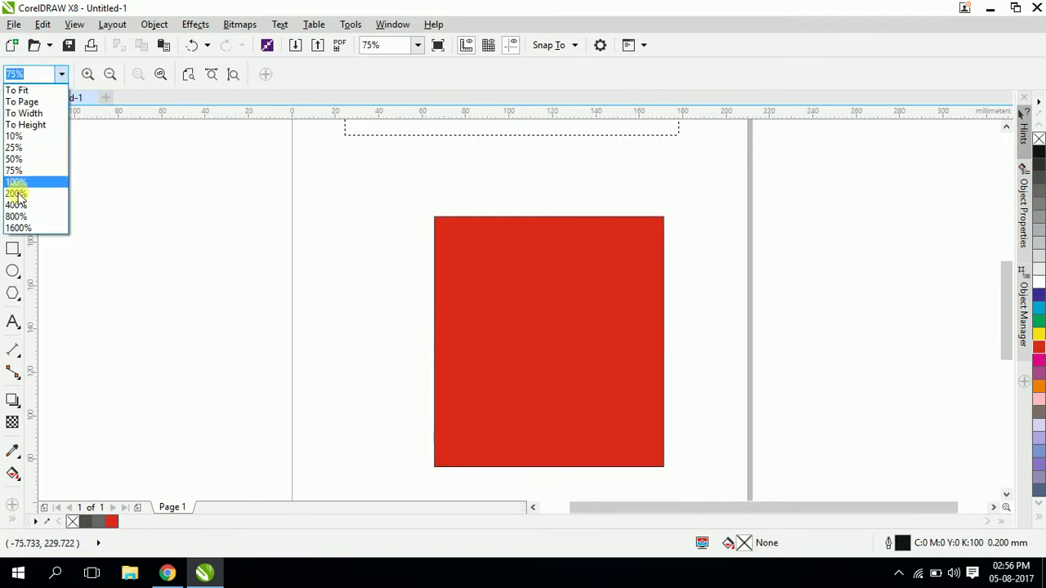
{"action": "left_click", "coordinate": [18, 193]}
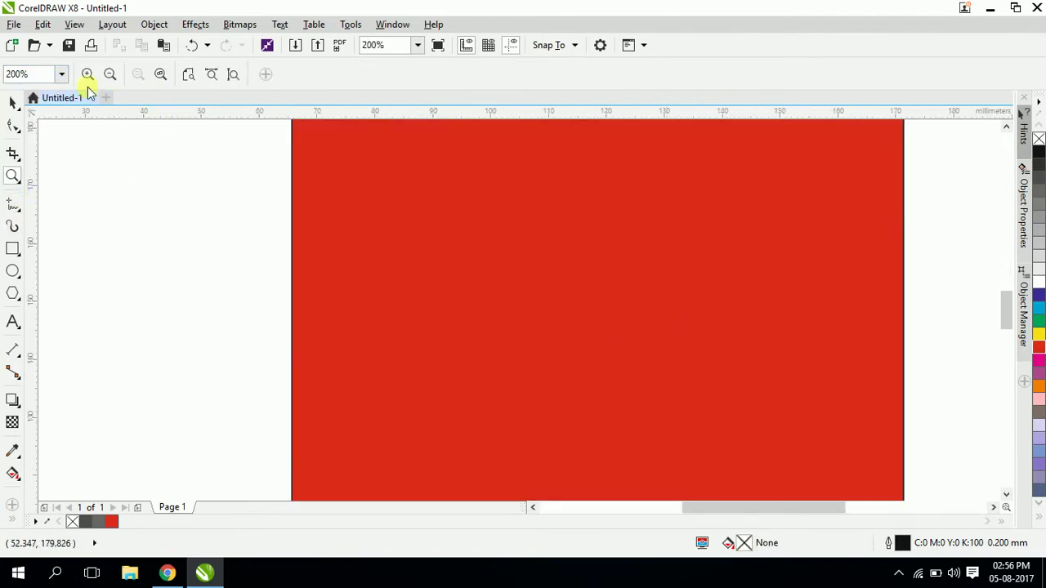
Step: View the red rectangle at the preset zoom levels 800% and 400%
{"action": "left_click", "coordinate": [61, 74]}
{"action": "left_click", "coordinate": [38, 216]}
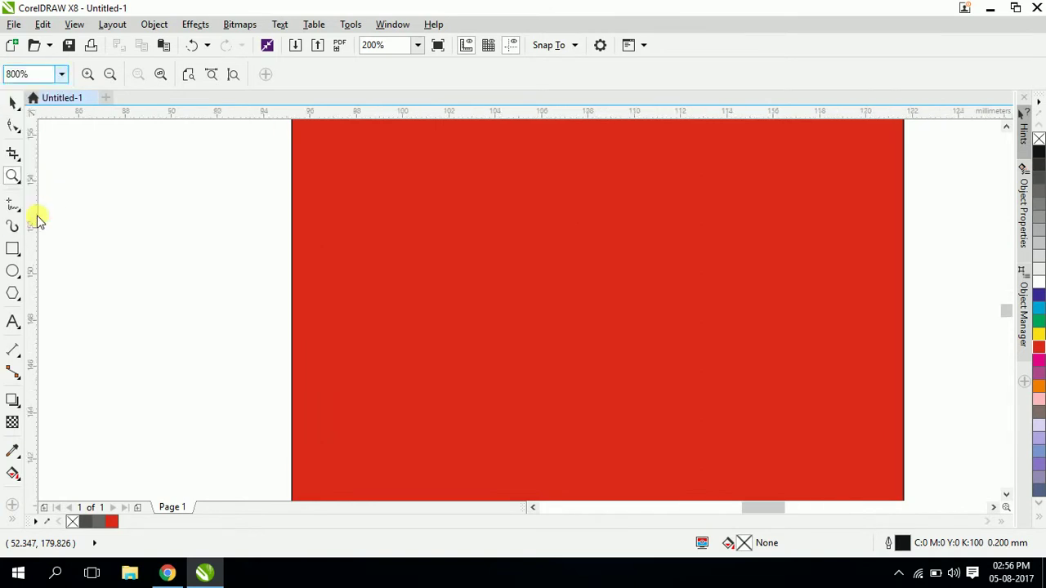
{"action": "left_click", "coordinate": [62, 74]}
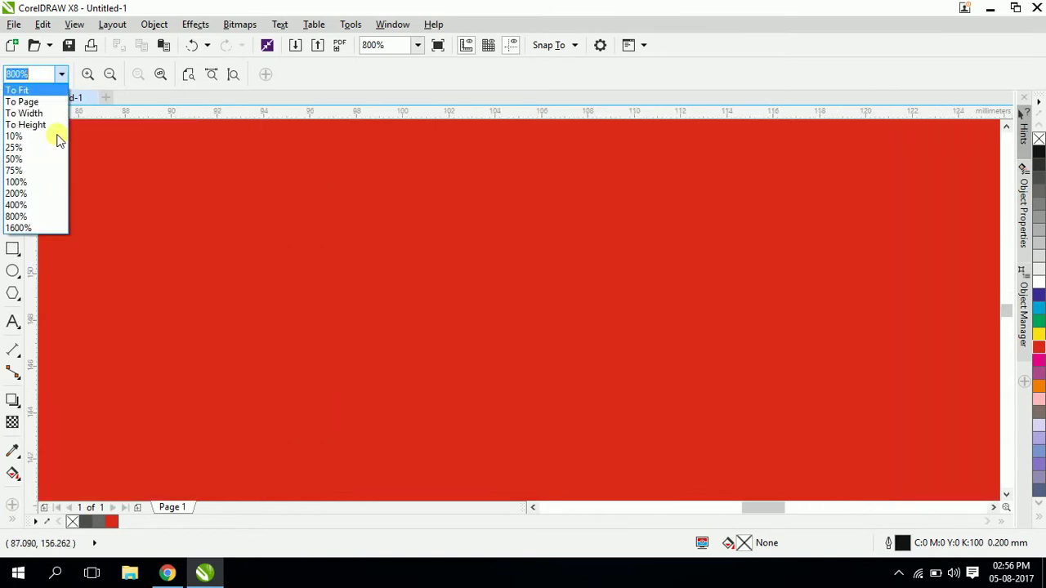
{"action": "left_click", "coordinate": [28, 204]}
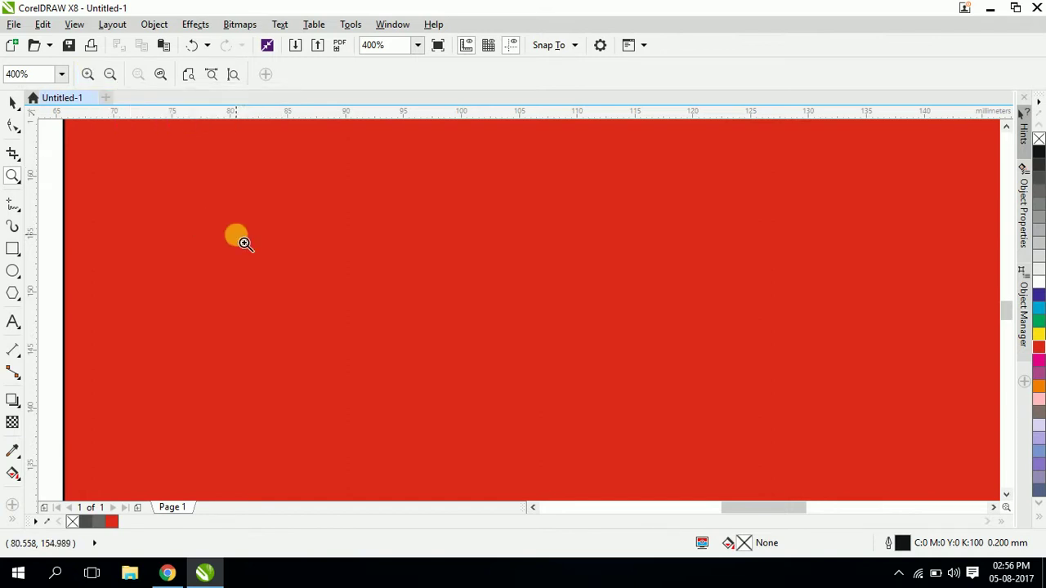
Step: Use the Zoom tool on the red rectangle to magnify it to 1600% and zoom back out to 50%
{"action": "double_click", "coordinate": [243, 243]}
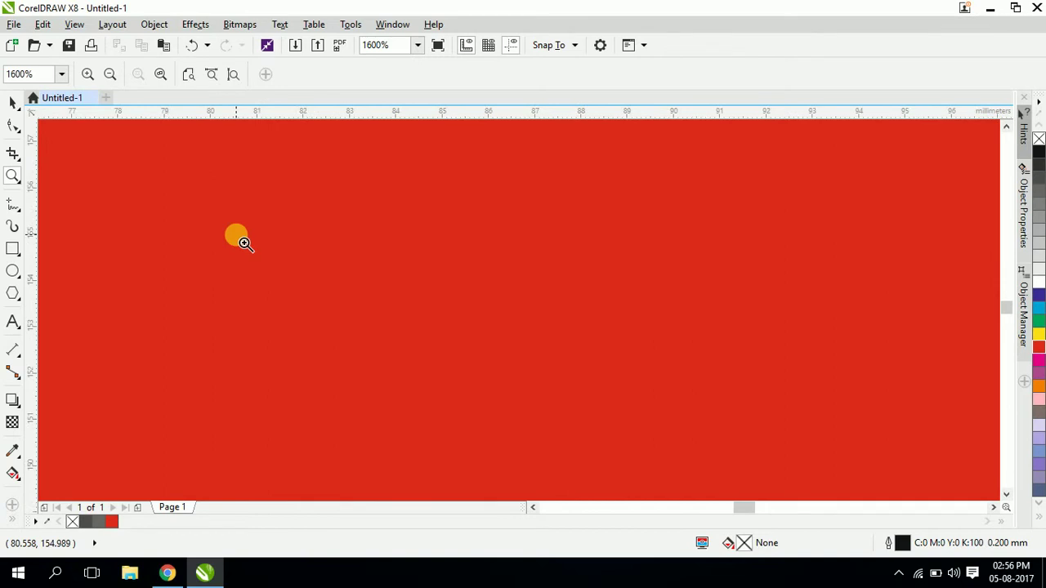
{"action": "right_click", "coordinate": [243, 243]}
{"action": "right_click", "coordinate": [243, 243]}
{"action": "right_click", "coordinate": [243, 242]}
{"action": "right_click", "coordinate": [244, 243]}
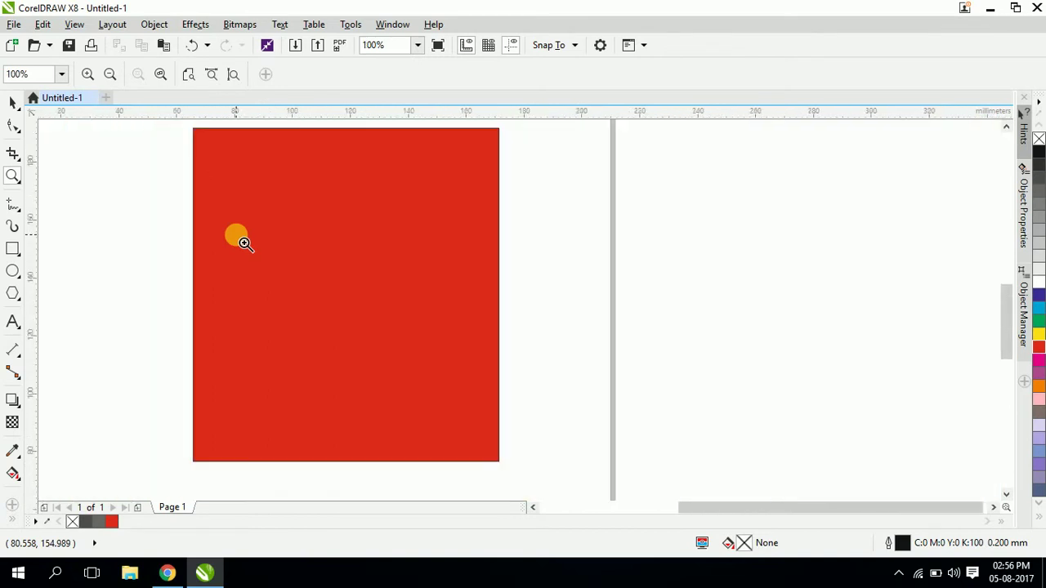
{"action": "right_click", "coordinate": [244, 242]}
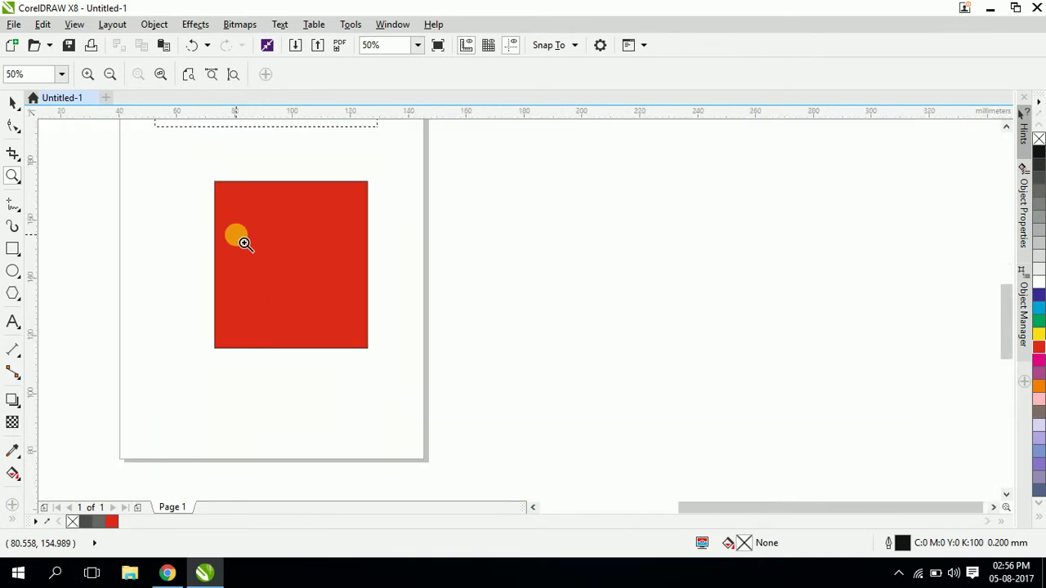
Step: Magnify the red rectangle step by step from 50% up to 1600% with the Zoom tool
{"action": "left_click", "coordinate": [244, 243]}
{"action": "left_click", "coordinate": [243, 243]}
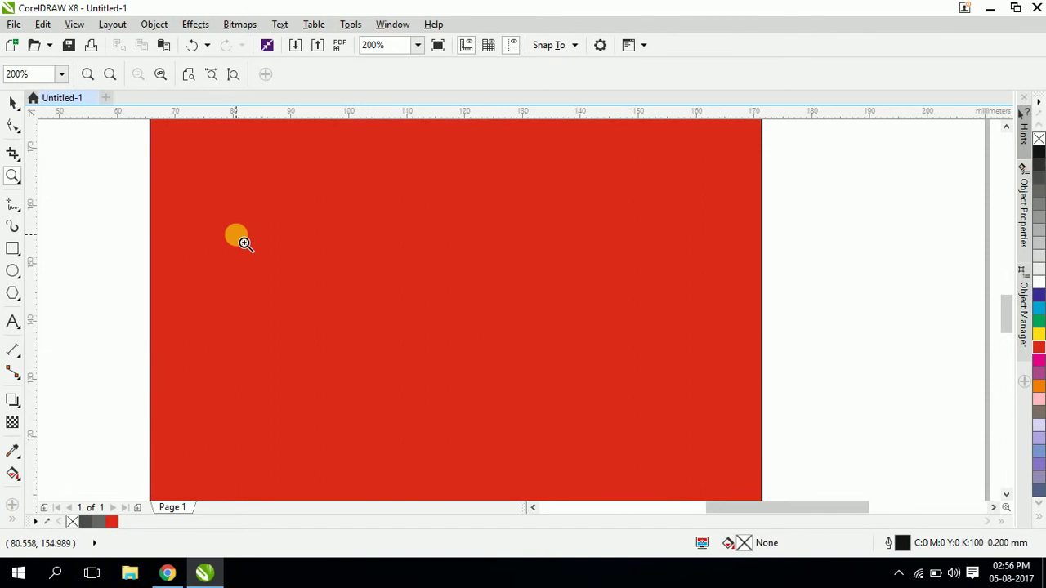
{"action": "left_click", "coordinate": [243, 243]}
{"action": "left_click", "coordinate": [243, 243]}
{"action": "left_click", "coordinate": [243, 243]}
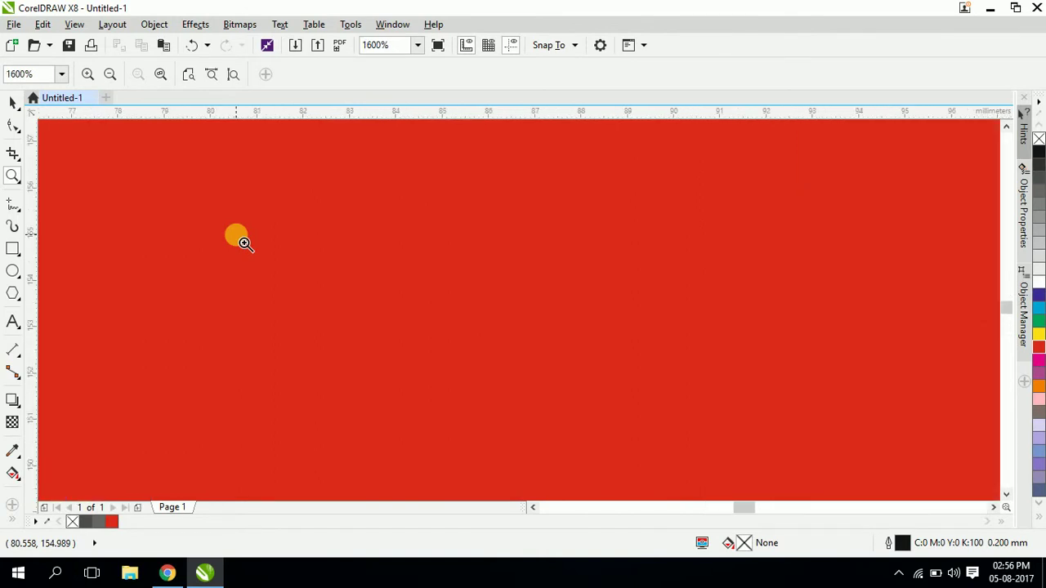
{"action": "left_click", "coordinate": [243, 243]}
Step: Zoom out step by step from the red rectangle until the zoom level is 50%
{"action": "right_click", "coordinate": [243, 242]}
{"action": "right_click", "coordinate": [243, 243]}
{"action": "right_click", "coordinate": [244, 242]}
{"action": "right_click", "coordinate": [244, 242]}
{"action": "right_click", "coordinate": [244, 243]}
{"action": "right_click", "coordinate": [244, 243]}
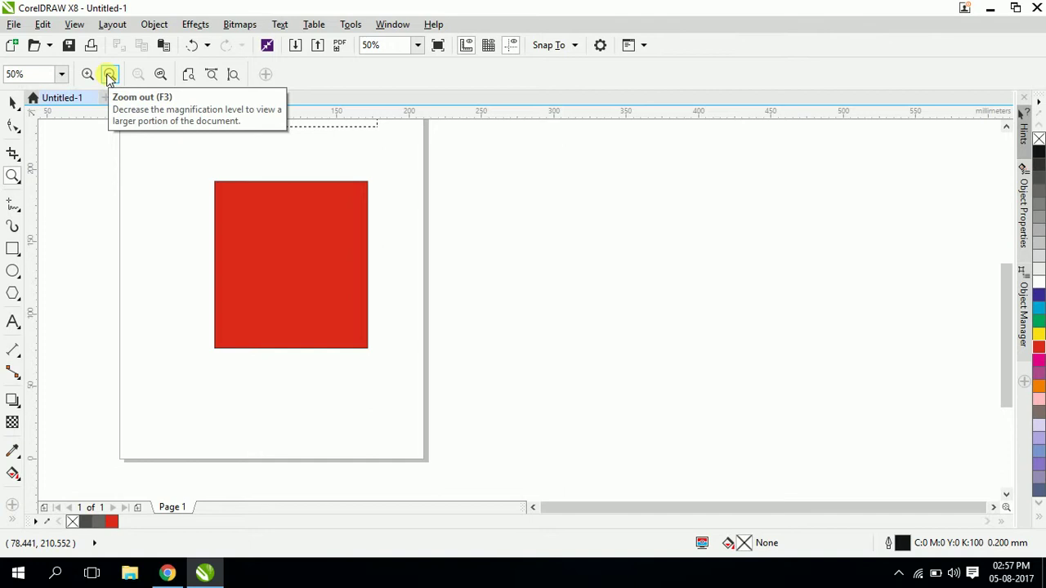
{"action": "left_click", "coordinate": [160, 82]}
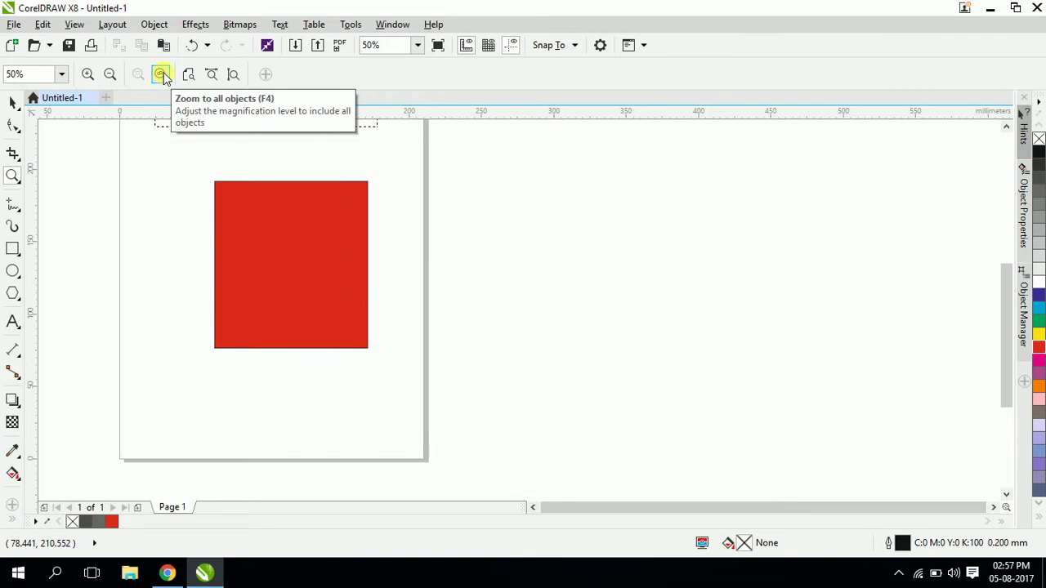
Step: Draw four unfilled rectangles around the red one: over the page's right edge, below it, and two over the left edge, the upper about 38 × 37 mm
{"action": "left_click", "coordinate": [13, 248]}
{"action": "left_click_drag", "start_coordinate": [421, 259], "coordinate": [540, 338]}
{"action": "left_click_drag", "start_coordinate": [300, 370], "coordinate": [322, 423]}
{"action": "left_click_drag", "start_coordinate": [105, 355], "coordinate": [142, 417]}
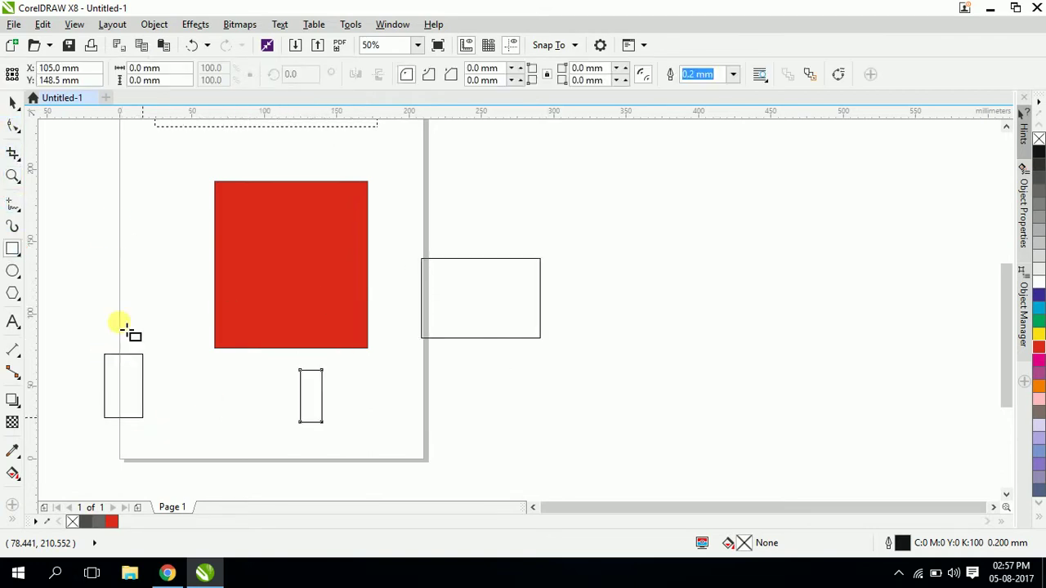
{"action": "left_click_drag", "start_coordinate": [112, 226], "coordinate": [171, 284]}
{"action": "left_click", "coordinate": [14, 103]}
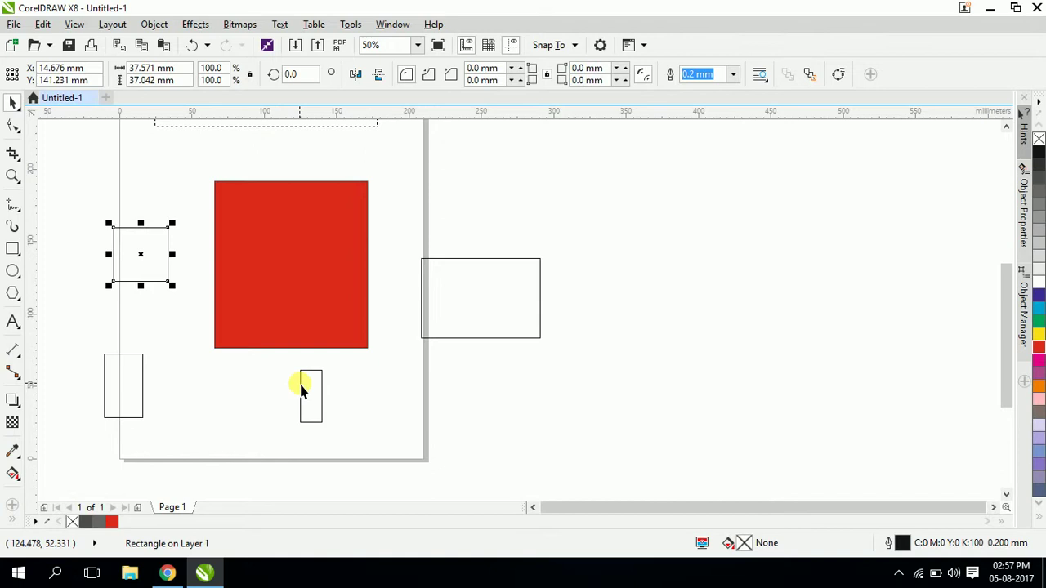
{"action": "key", "text": "alt+F4"}
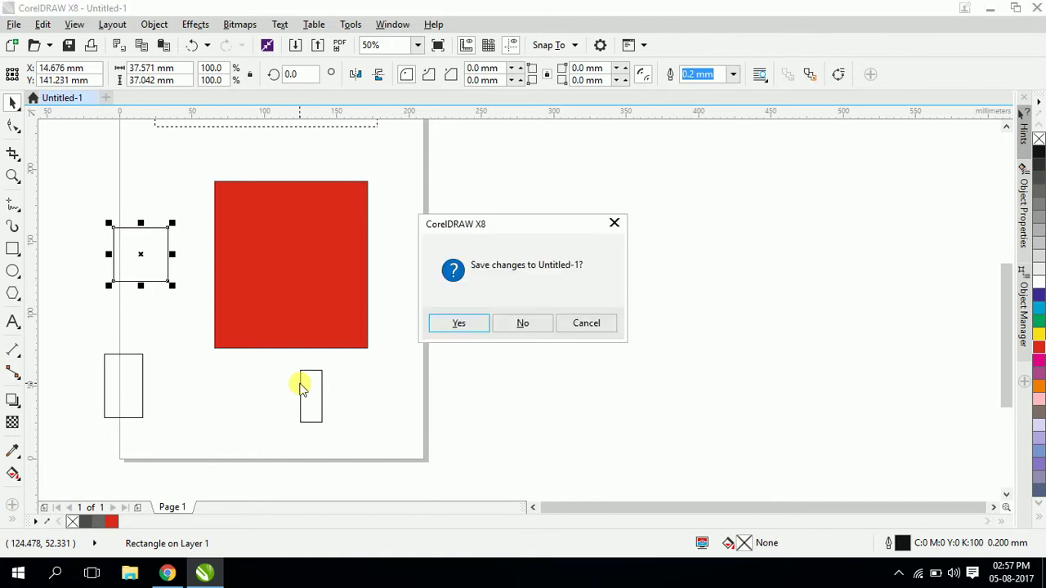
{"action": "left_click", "coordinate": [608, 327]}
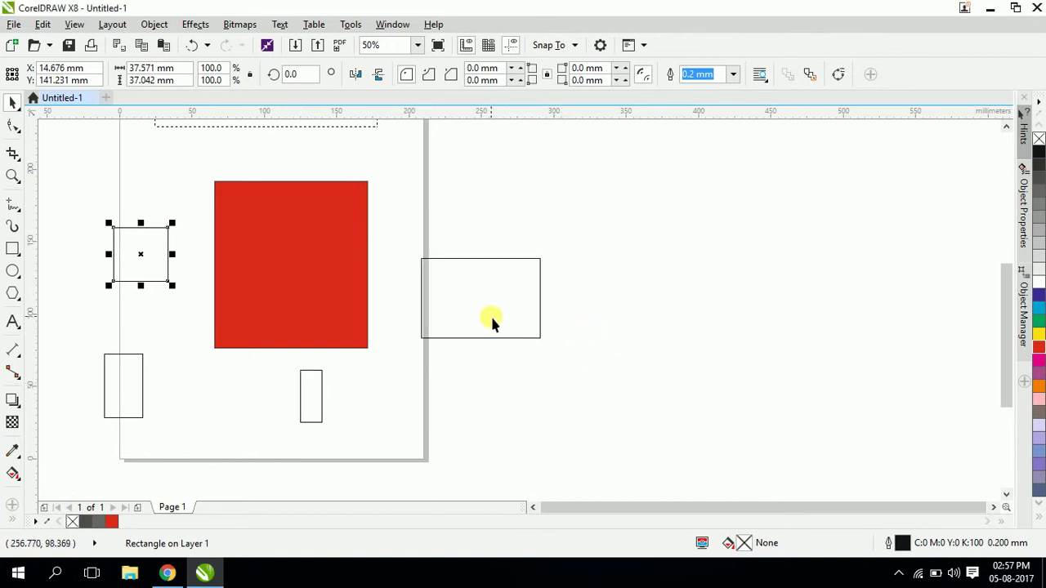
{"action": "key", "text": "alt+F4"}
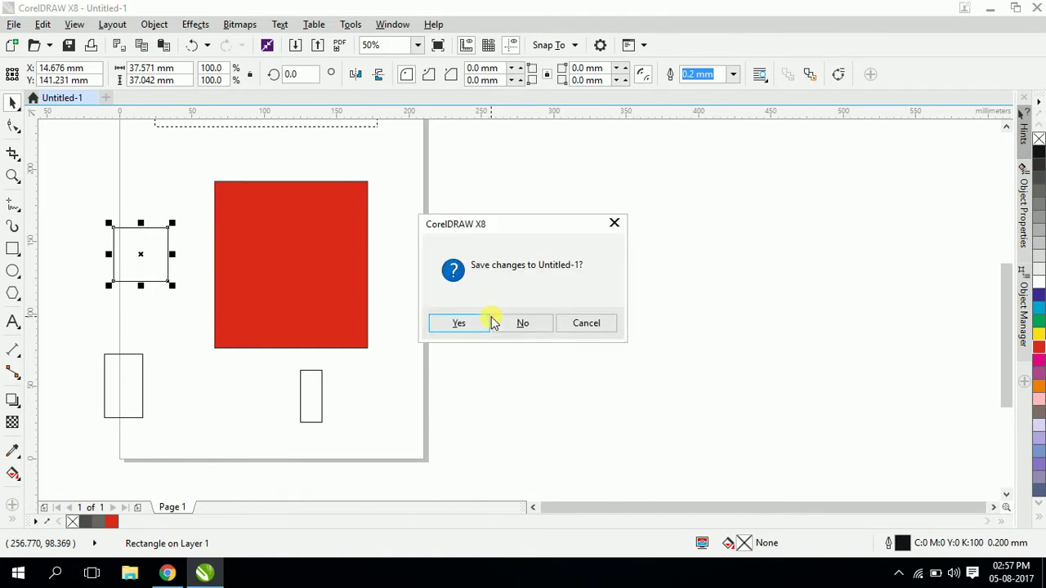
{"action": "left_click", "coordinate": [596, 326]}
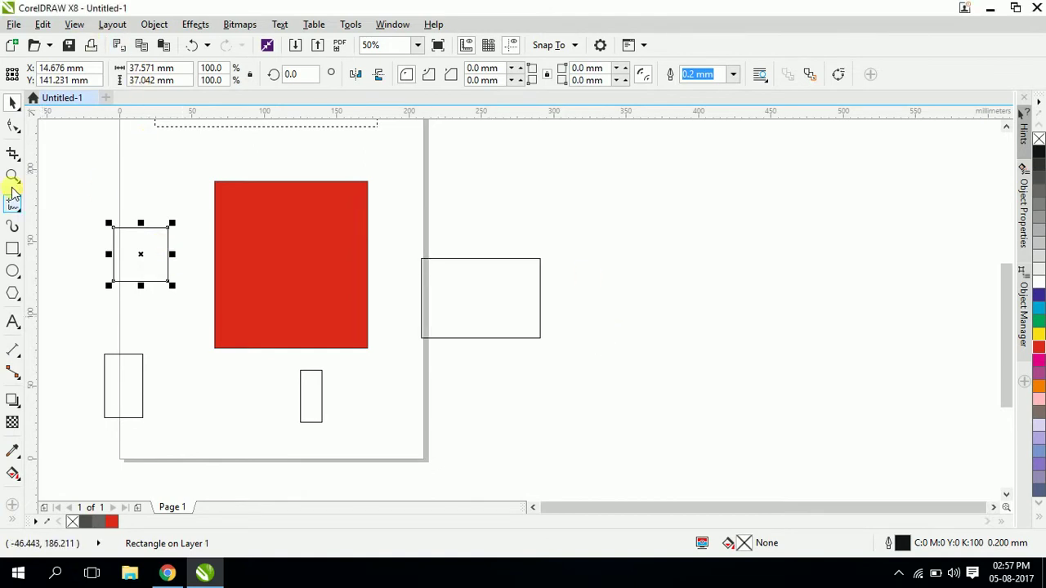
Step: Use the Zoom tool's options to fit all objects, the whole page, the page width and the page height in view
{"action": "key", "text": "F10"}
{"action": "key", "text": "z"}
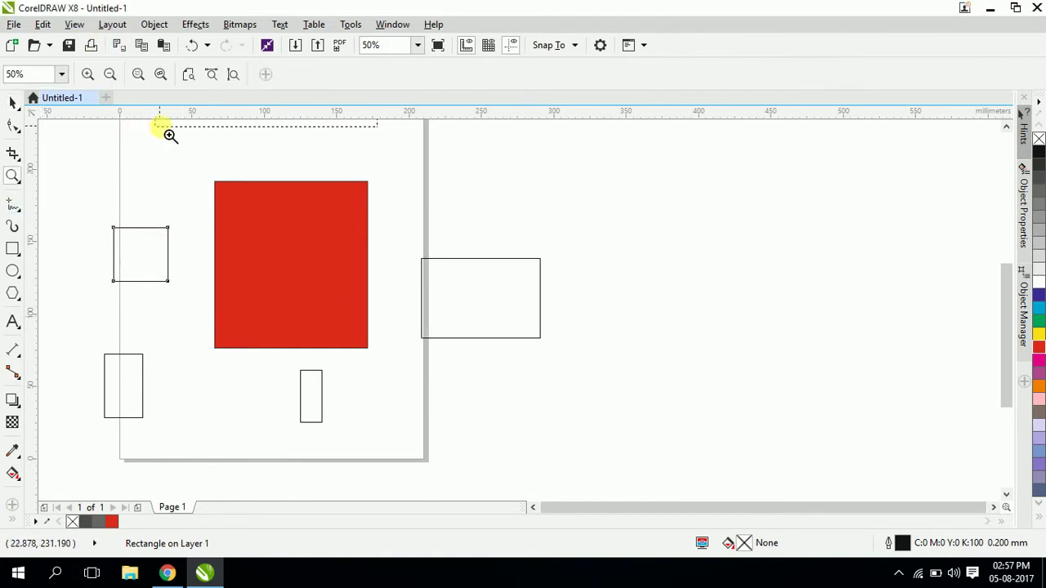
{"action": "left_click", "coordinate": [159, 74]}
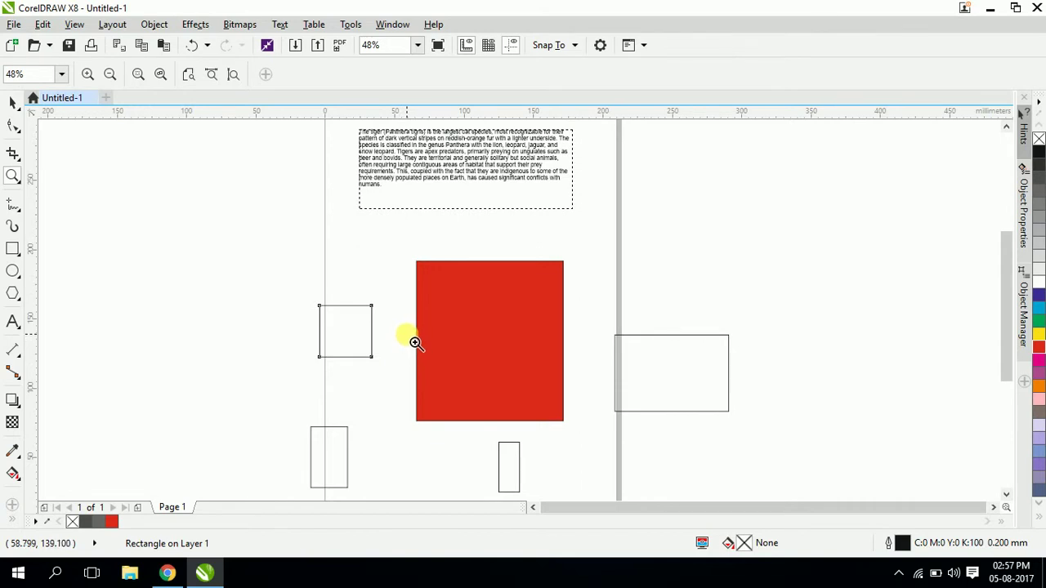
{"action": "left_click", "coordinate": [189, 75]}
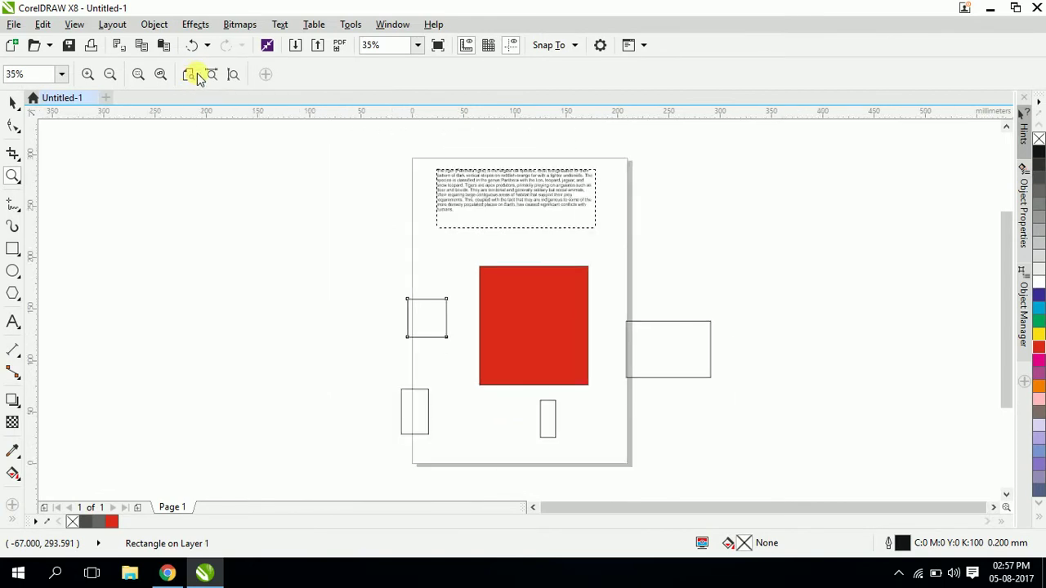
{"action": "left_click", "coordinate": [236, 75]}
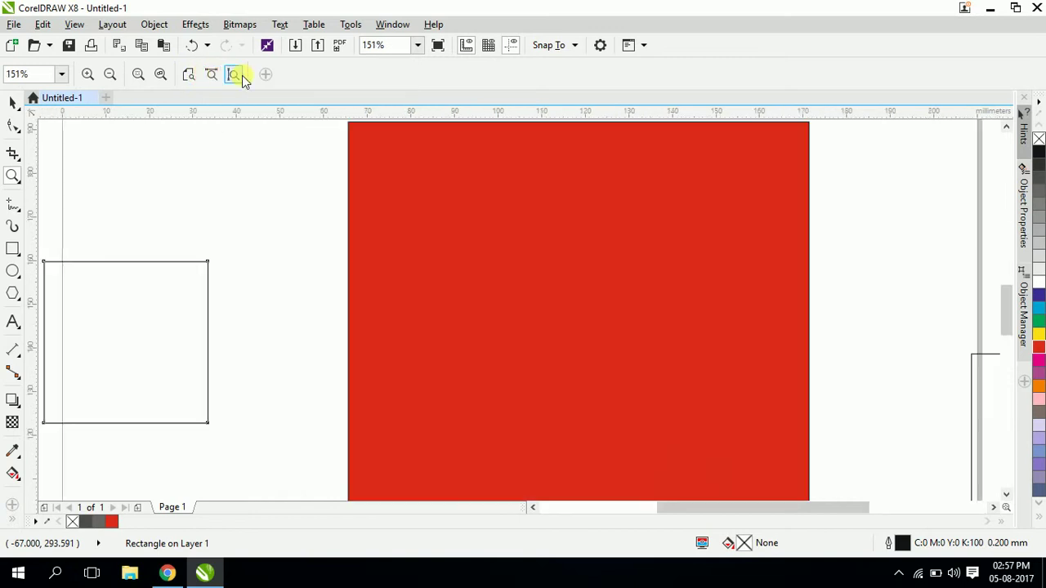
{"action": "left_click", "coordinate": [233, 74]}
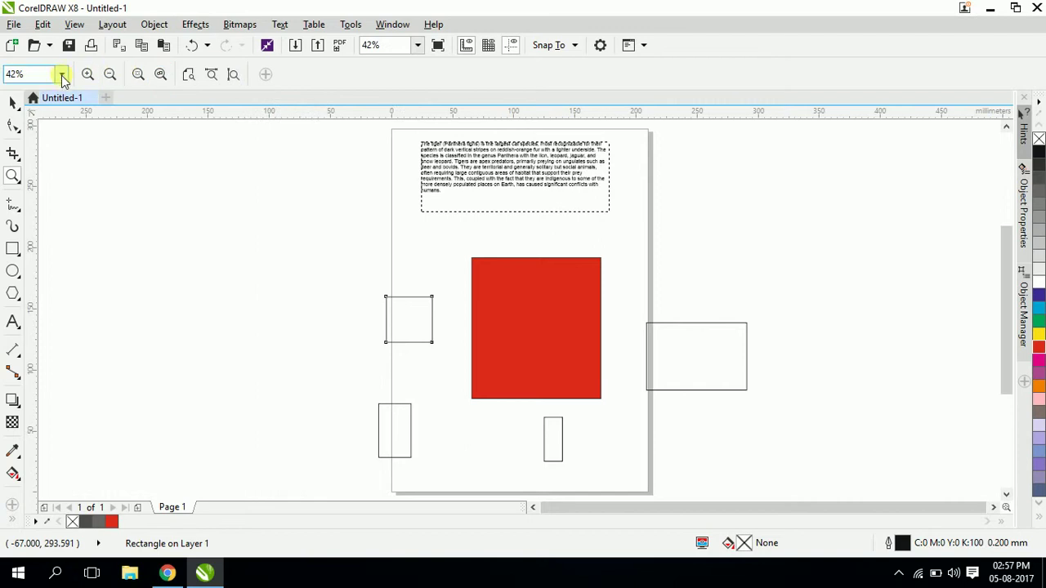
Step: Marquee-zoom on the paragraph frame and on its opening words "The tiger", and zoom back out to 50%
{"action": "left_click", "coordinate": [13, 176]}
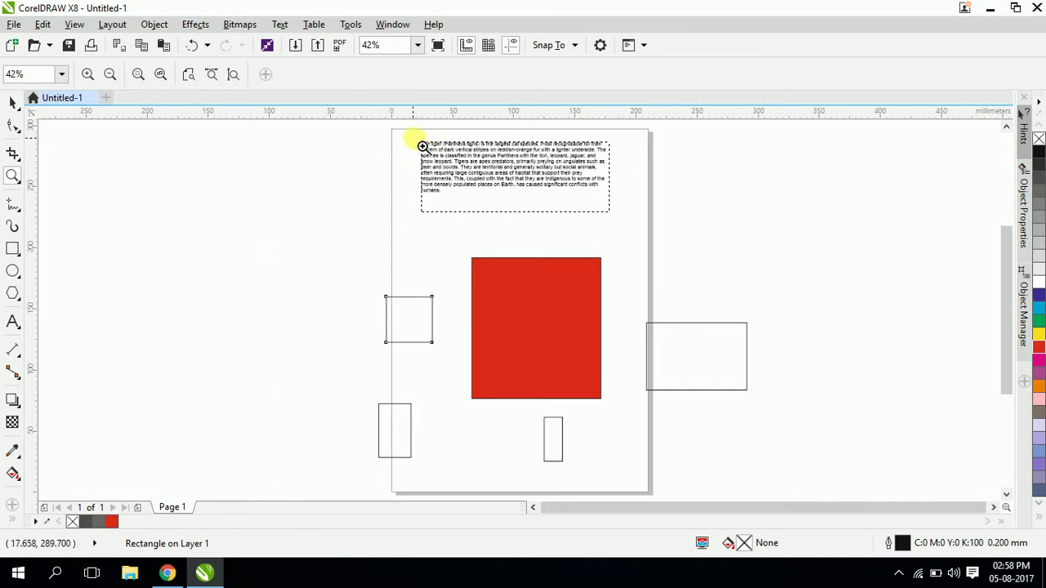
{"action": "left_click_drag", "start_coordinate": [413, 137], "coordinate": [618, 219]}
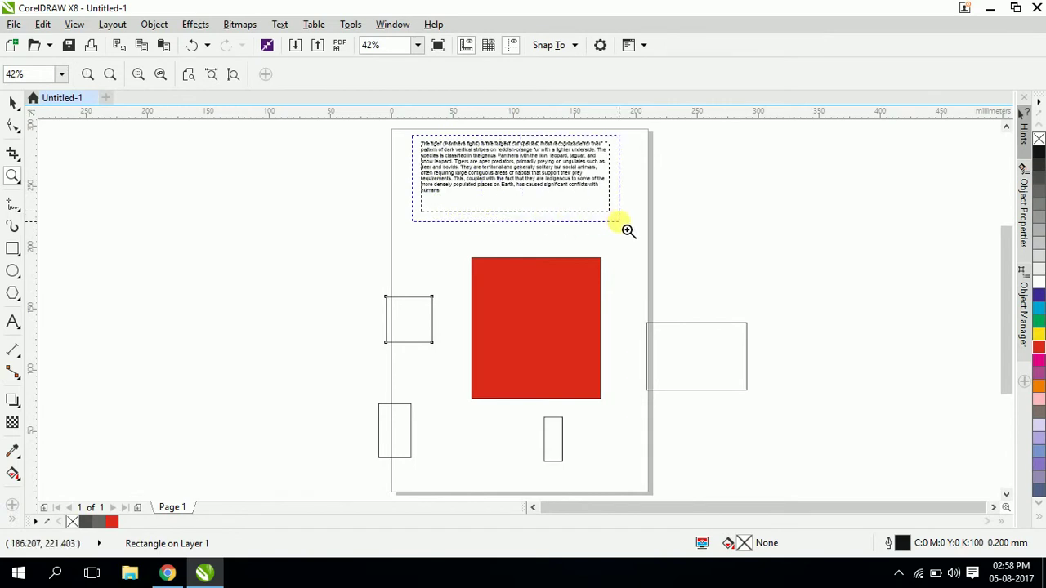
{"action": "left_click_drag", "start_coordinate": [618, 221], "coordinate": [621, 222]}
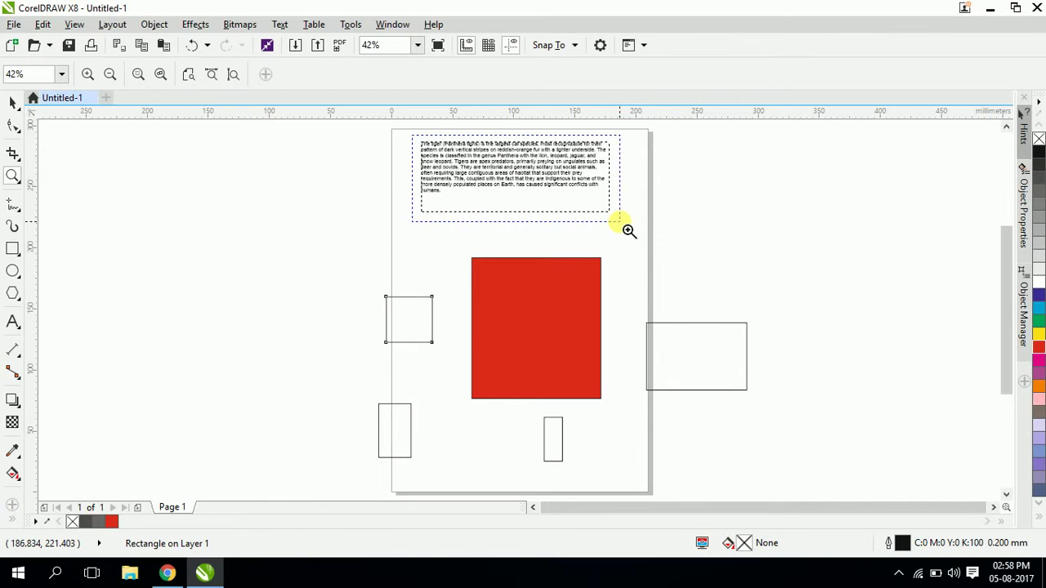
{"action": "left_click_drag", "start_coordinate": [620, 221], "coordinate": [620, 222]}
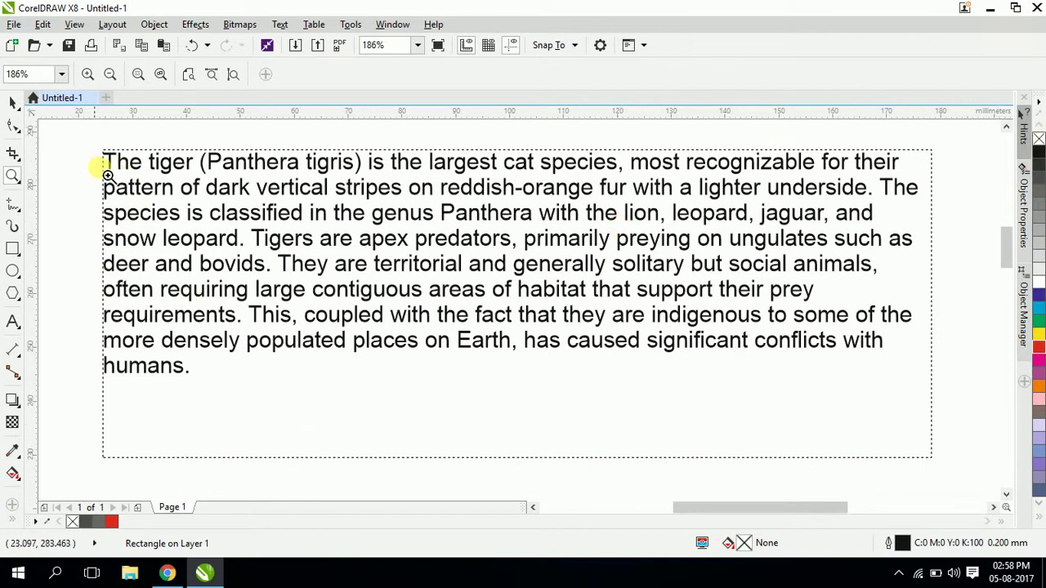
{"action": "left_click_drag", "start_coordinate": [94, 147], "coordinate": [208, 189]}
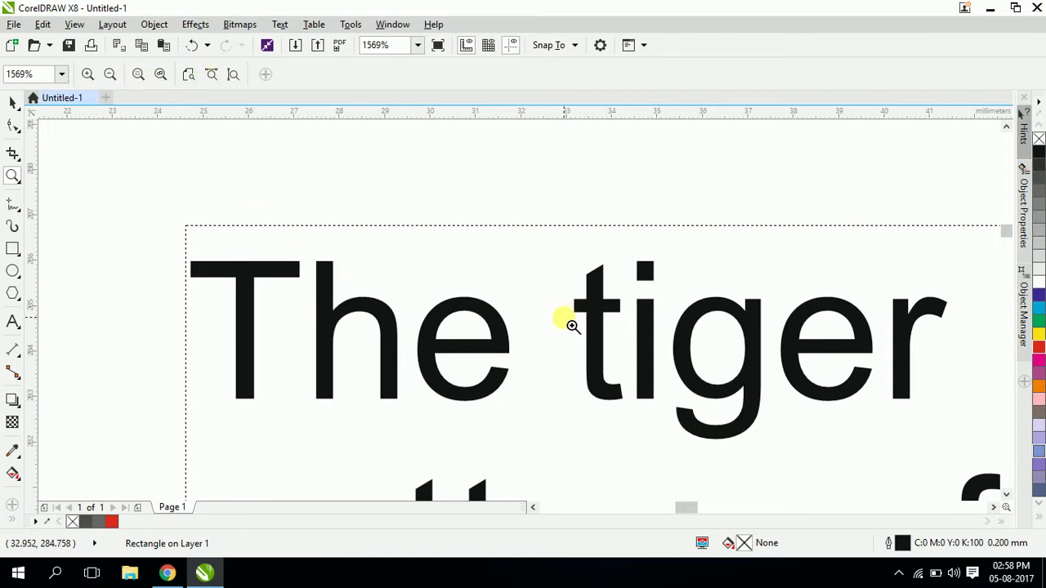
{"action": "scroll", "coordinate": [572, 326], "scroll_direction": "down", "scroll_amount": 5}
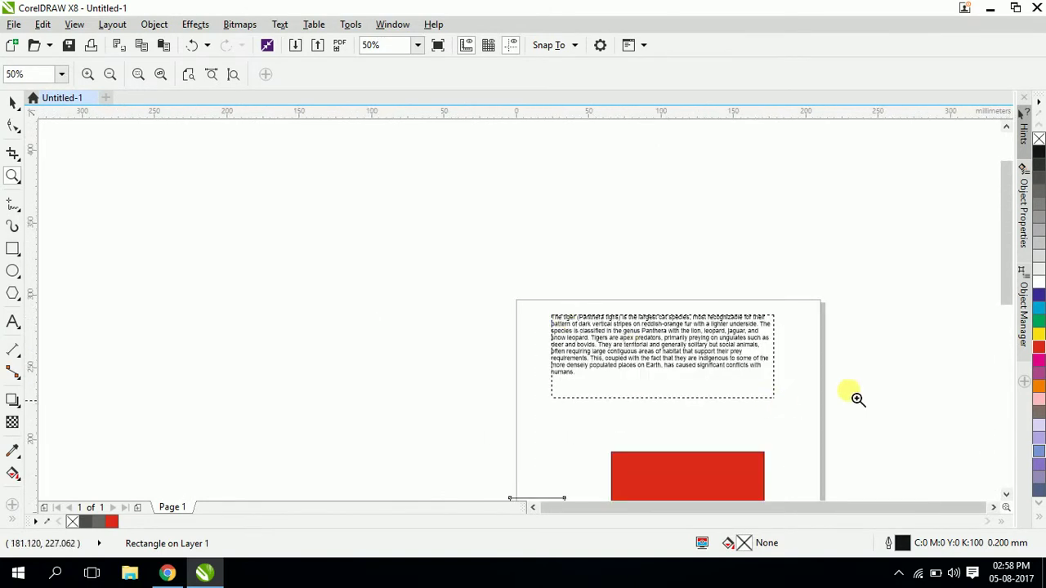
Step: With the Pick tool active, scroll the drawing down and sideways to show the rectangles around the page
{"action": "left_click", "coordinate": [14, 104]}
{"action": "left_click", "coordinate": [523, 497]}
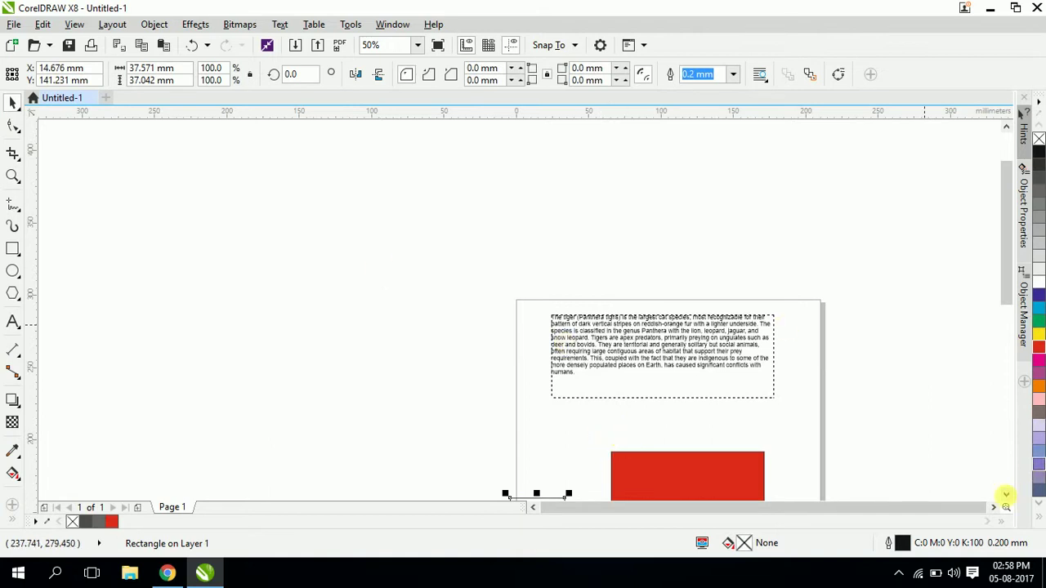
{"action": "left_click", "coordinate": [1006, 494]}
{"action": "left_click", "coordinate": [1006, 494]}
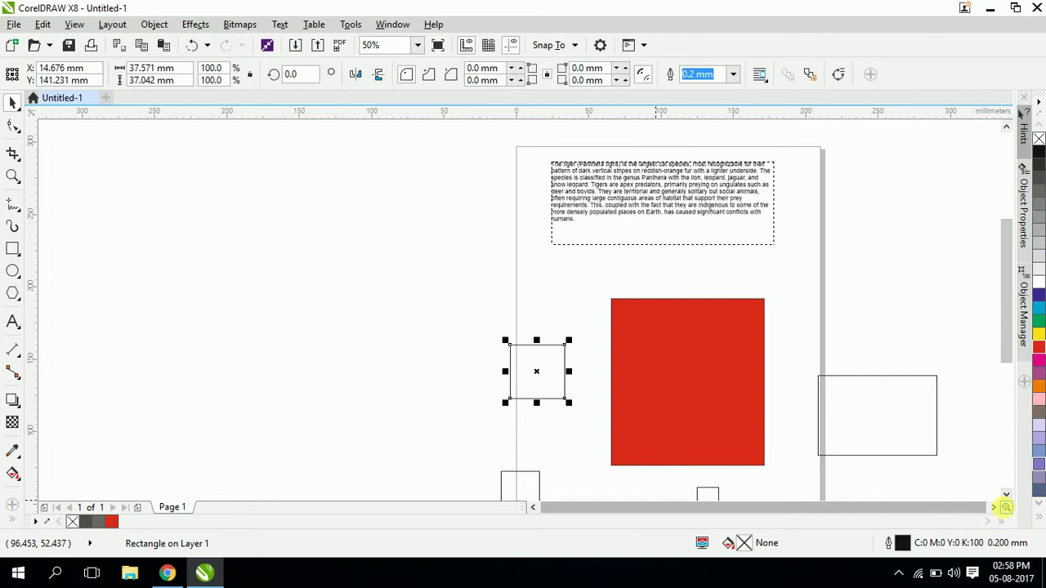
{"action": "left_click", "coordinate": [994, 507]}
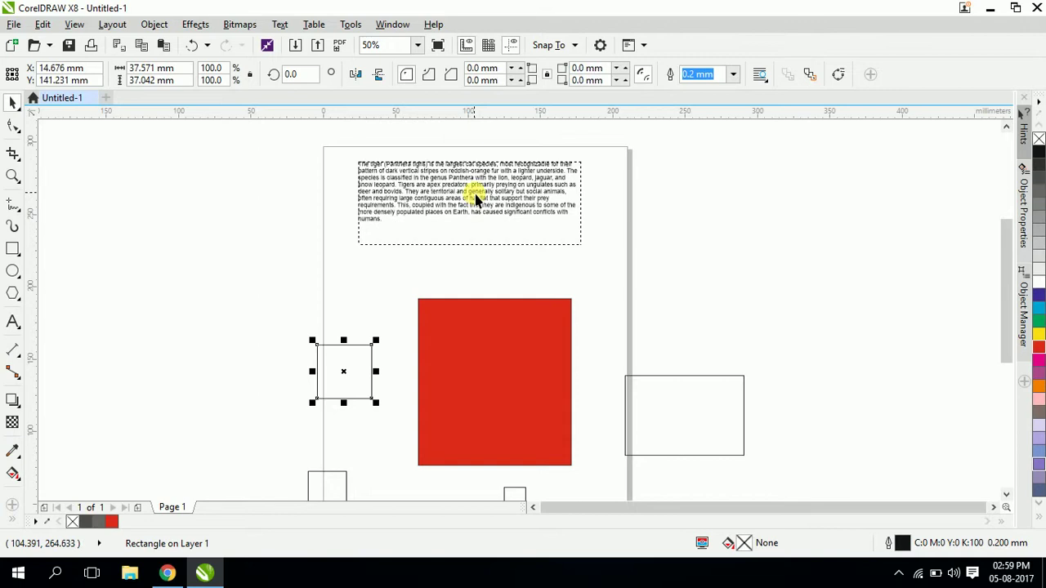
Step: Zoom in and out repeatedly around the paragraph text between 50% and 100% while the Pick tool is active
{"action": "scroll", "coordinate": [475, 199], "scroll_direction": "up", "scroll_amount": 2}
{"action": "scroll", "coordinate": [477, 203], "scroll_direction": "down", "scroll_amount": 2}
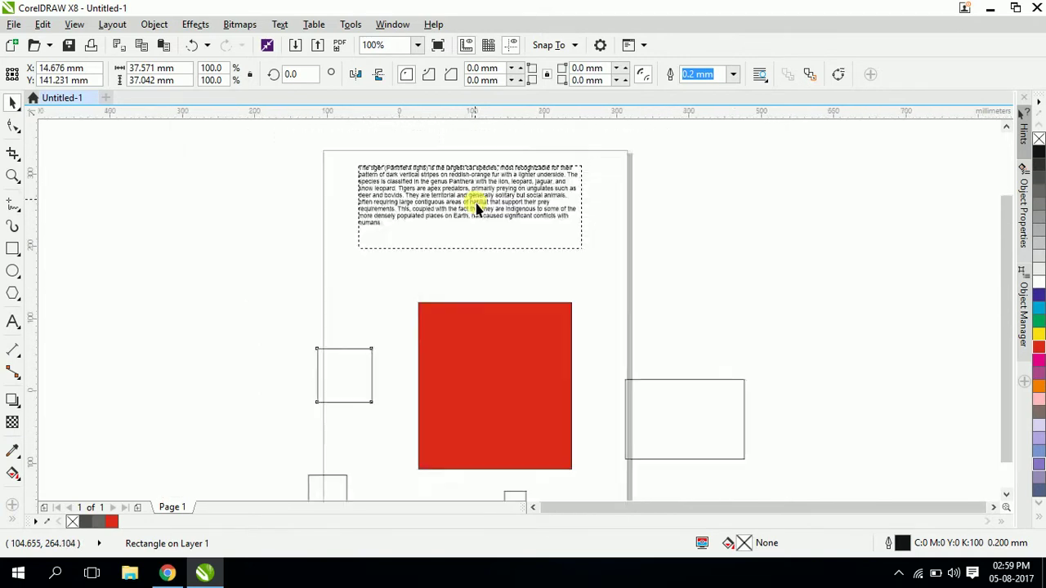
{"action": "scroll", "coordinate": [476, 205], "scroll_direction": "up", "scroll_amount": 2}
{"action": "scroll", "coordinate": [477, 206], "scroll_direction": "down", "scroll_amount": 1}
{"action": "scroll", "coordinate": [477, 209], "scroll_direction": "up", "scroll_amount": 2}
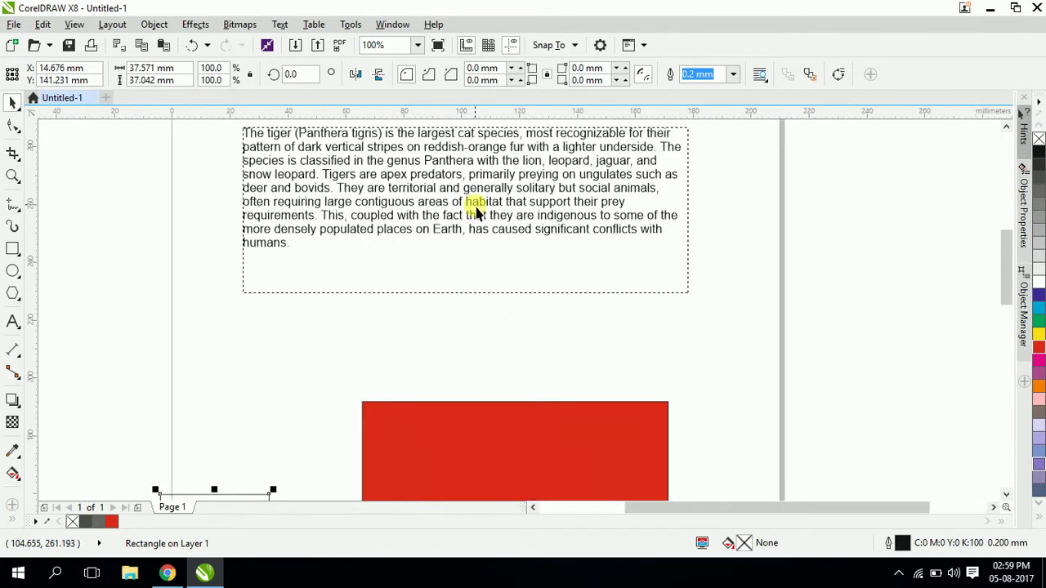
{"action": "scroll", "coordinate": [478, 212], "scroll_direction": "down", "scroll_amount": 2}
{"action": "scroll", "coordinate": [477, 210], "scroll_direction": "up", "scroll_amount": 1}
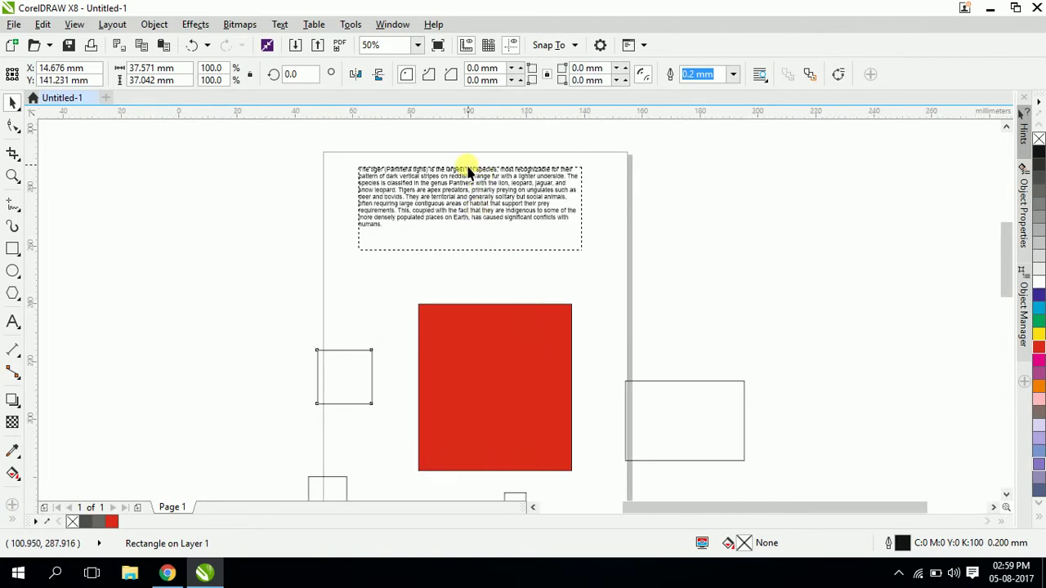
{"action": "scroll", "coordinate": [467, 170], "scroll_direction": "up", "scroll_amount": 2}
{"action": "scroll", "coordinate": [423, 201], "scroll_direction": "down", "scroll_amount": 2}
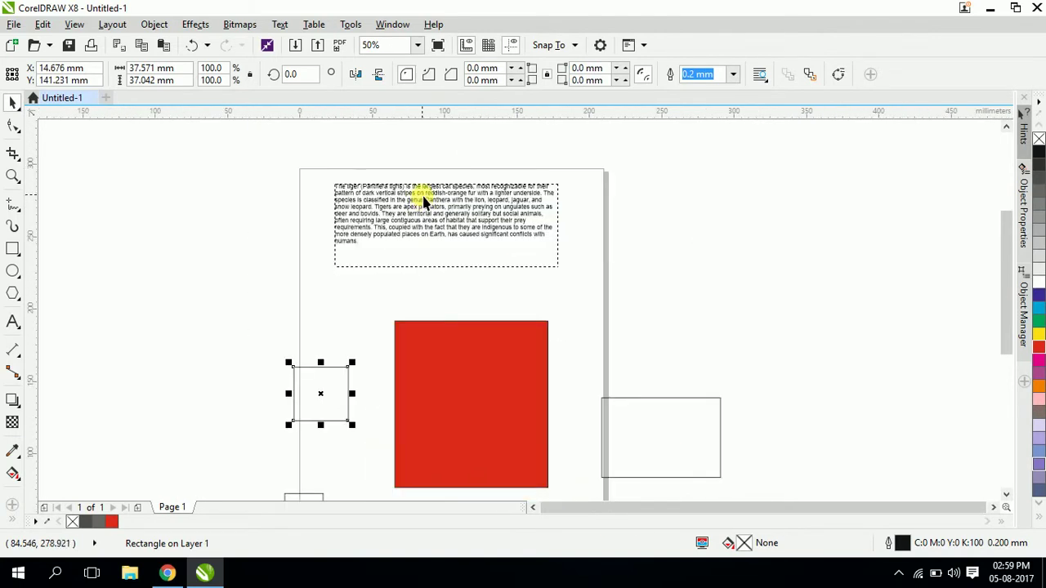
{"action": "scroll", "coordinate": [422, 201], "scroll_direction": "down", "scroll_amount": 1}
{"action": "scroll", "coordinate": [425, 202], "scroll_direction": "up", "scroll_amount": 1}
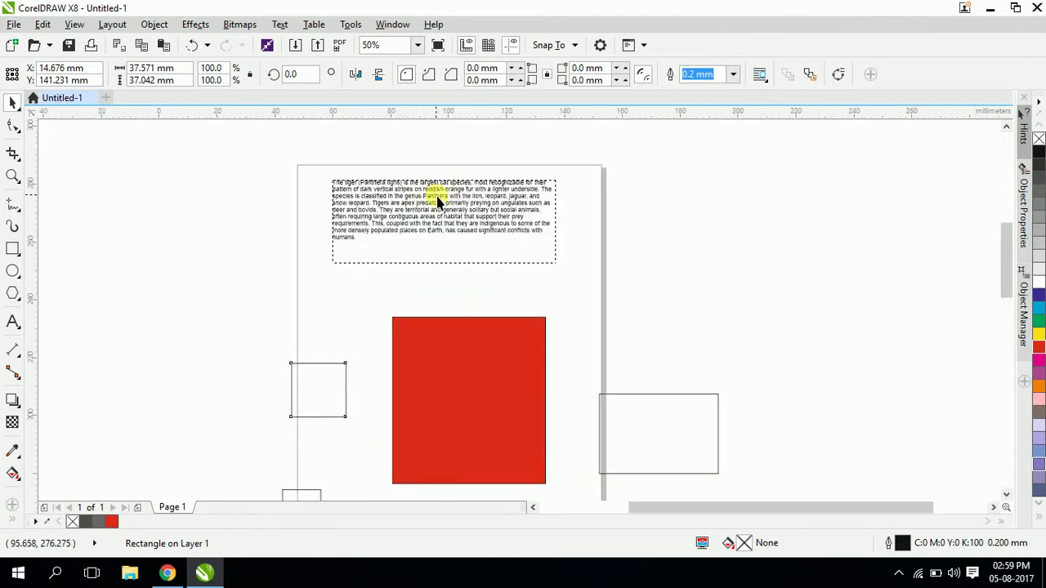
Step: Zoom in and out on the paragraph text with the Pick tool, up to 400% and back out to 25%
{"action": "scroll", "coordinate": [437, 200], "scroll_direction": "up", "scroll_amount": 2}
{"action": "scroll", "coordinate": [411, 204], "scroll_direction": "down", "scroll_amount": 1}
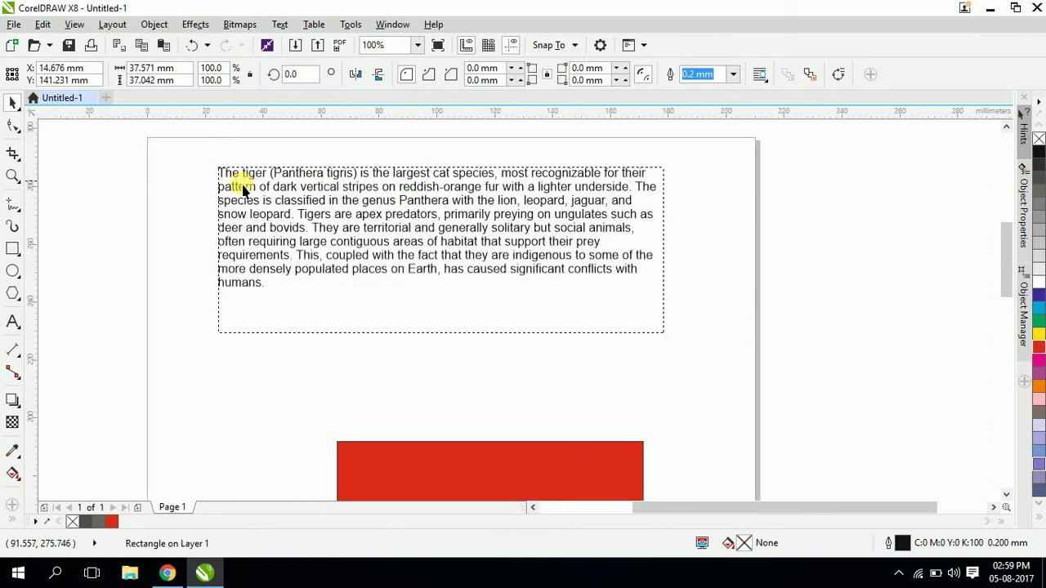
{"action": "scroll", "coordinate": [266, 186], "scroll_direction": "up", "scroll_amount": 2}
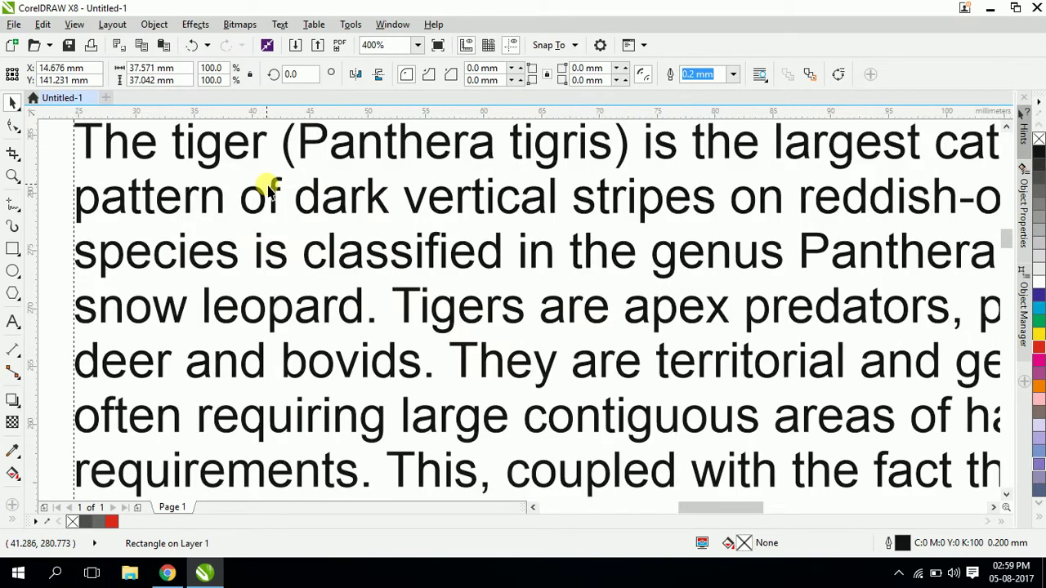
{"action": "scroll", "coordinate": [237, 184], "scroll_direction": "down", "scroll_amount": 3}
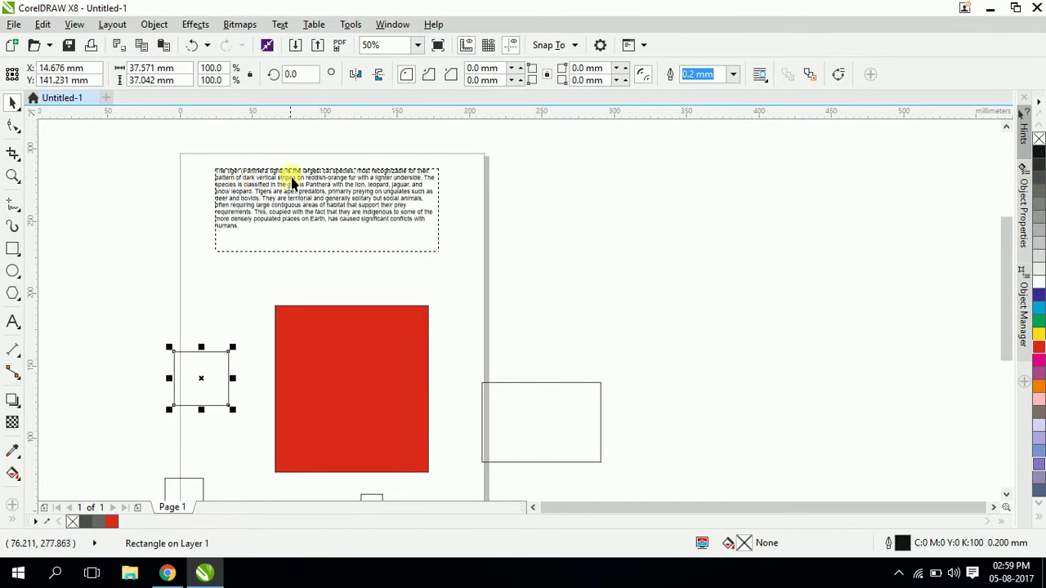
{"action": "scroll", "coordinate": [292, 181], "scroll_direction": "up", "scroll_amount": 1}
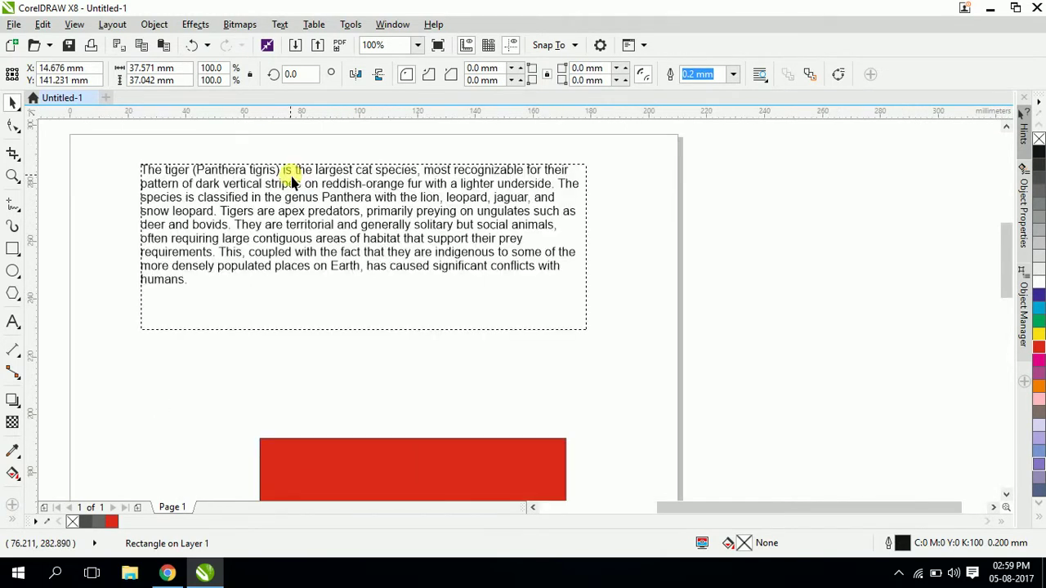
{"action": "scroll", "coordinate": [394, 183], "scroll_direction": "down", "scroll_amount": 1}
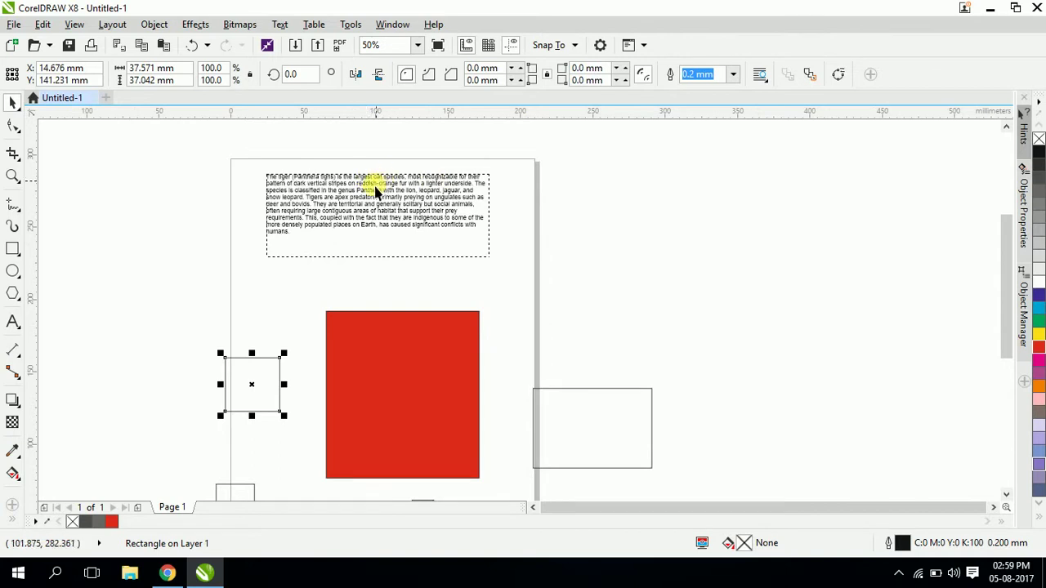
{"action": "scroll", "coordinate": [356, 189], "scroll_direction": "up", "scroll_amount": 1}
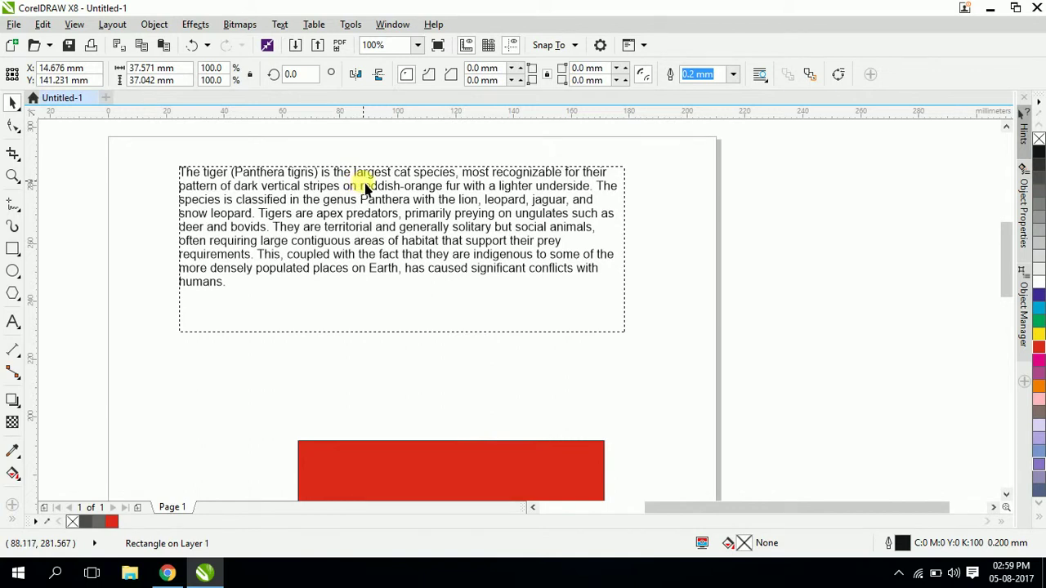
{"action": "scroll", "coordinate": [373, 192], "scroll_direction": "down", "scroll_amount": 2}
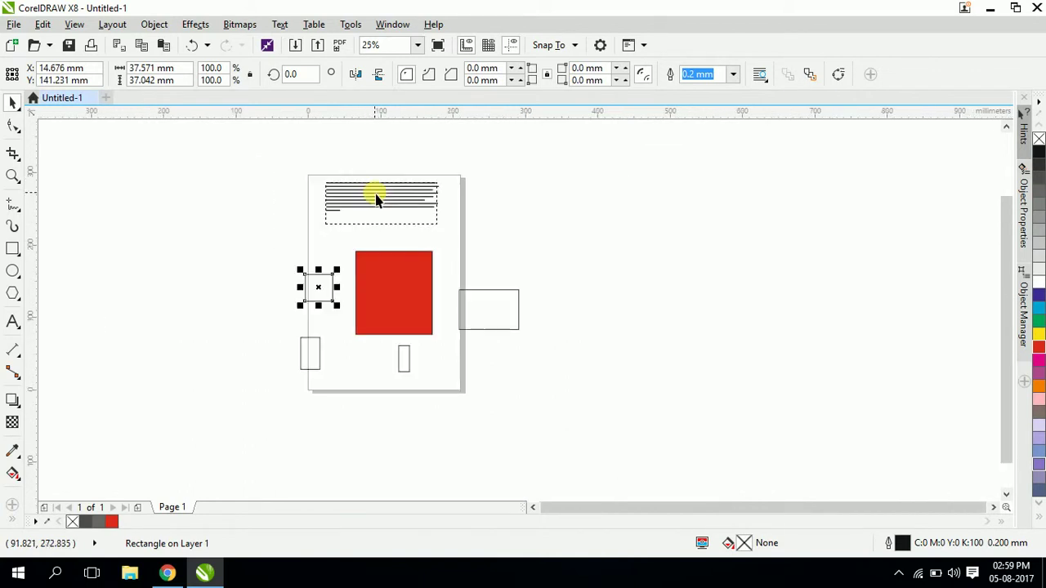
Step: Zoom in to 200% on the end of the paragraph's first line and step back out to the whole page at 25%
{"action": "scroll", "coordinate": [385, 207], "scroll_direction": "down", "scroll_amount": 2}
{"action": "scroll", "coordinate": [398, 211], "scroll_direction": "up", "scroll_amount": 2}
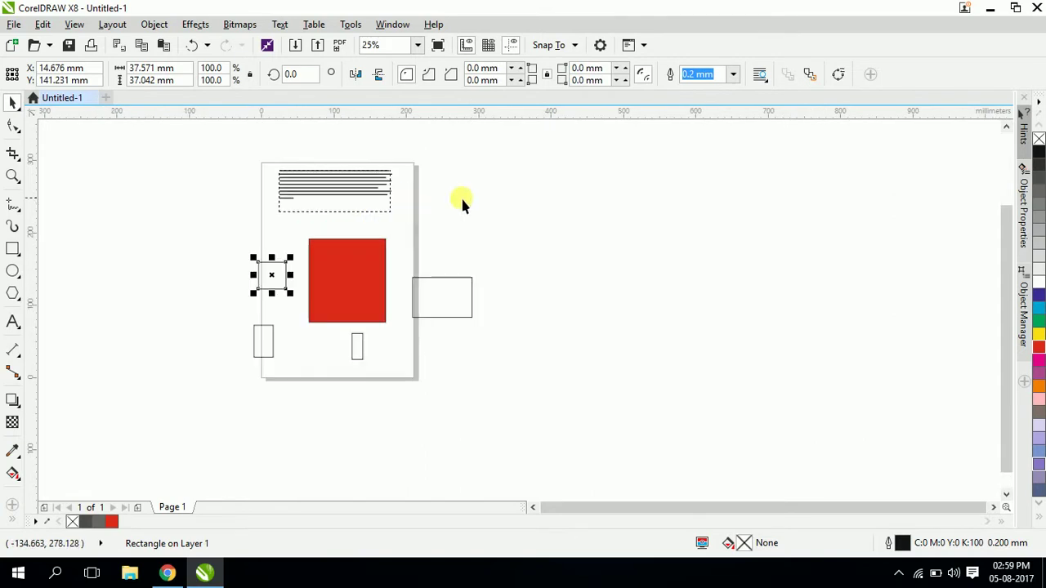
{"action": "scroll", "coordinate": [416, 198], "scroll_direction": "down", "scroll_amount": 2}
{"action": "scroll", "coordinate": [458, 201], "scroll_direction": "up", "scroll_amount": 4}
{"action": "scroll", "coordinate": [453, 198], "scroll_direction": "up", "scroll_amount": 1}
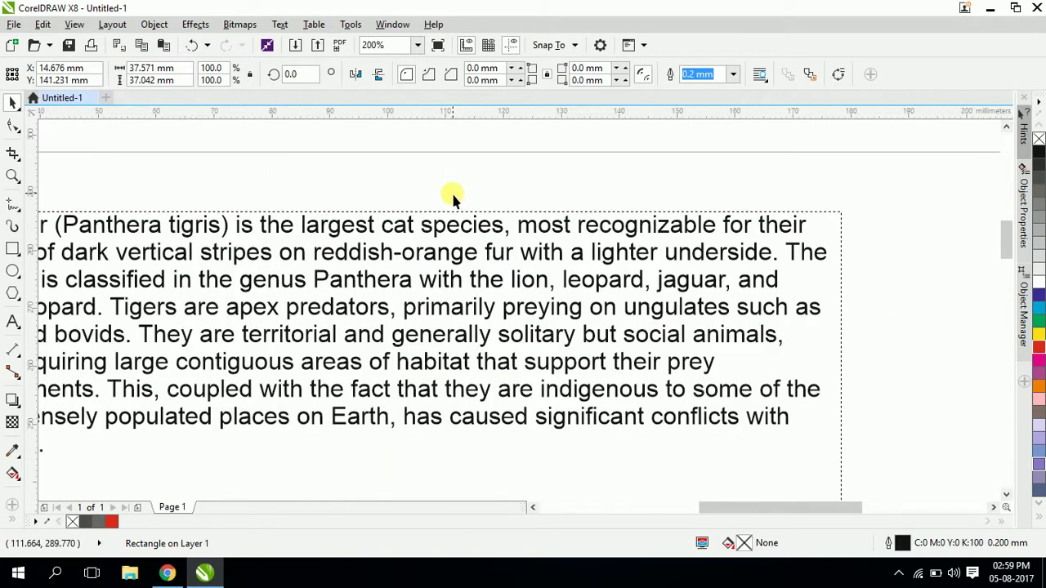
{"action": "scroll", "coordinate": [415, 201], "scroll_direction": "down", "scroll_amount": 1}
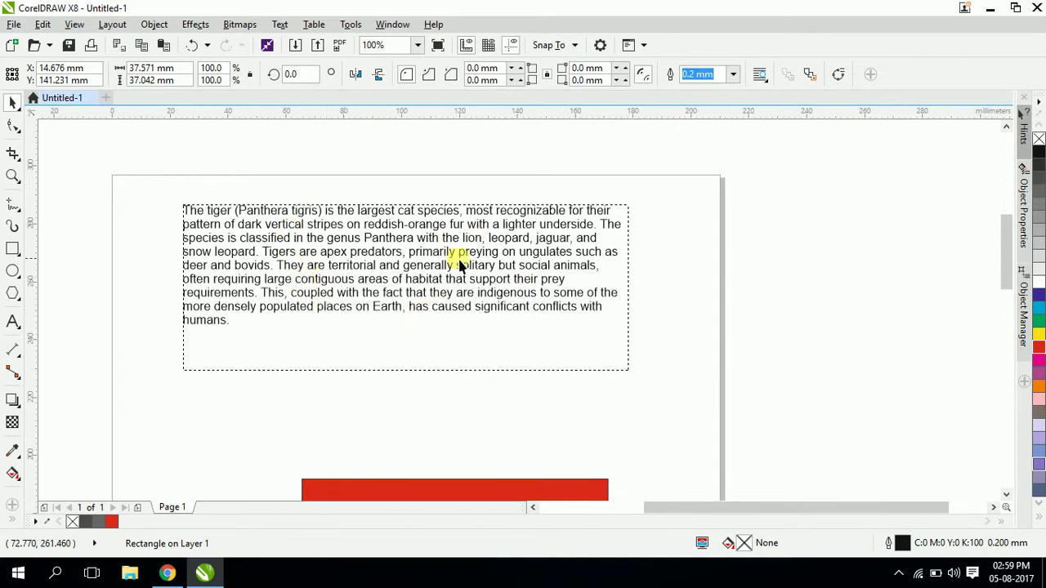
{"action": "scroll", "coordinate": [304, 194], "scroll_direction": "down", "scroll_amount": 1}
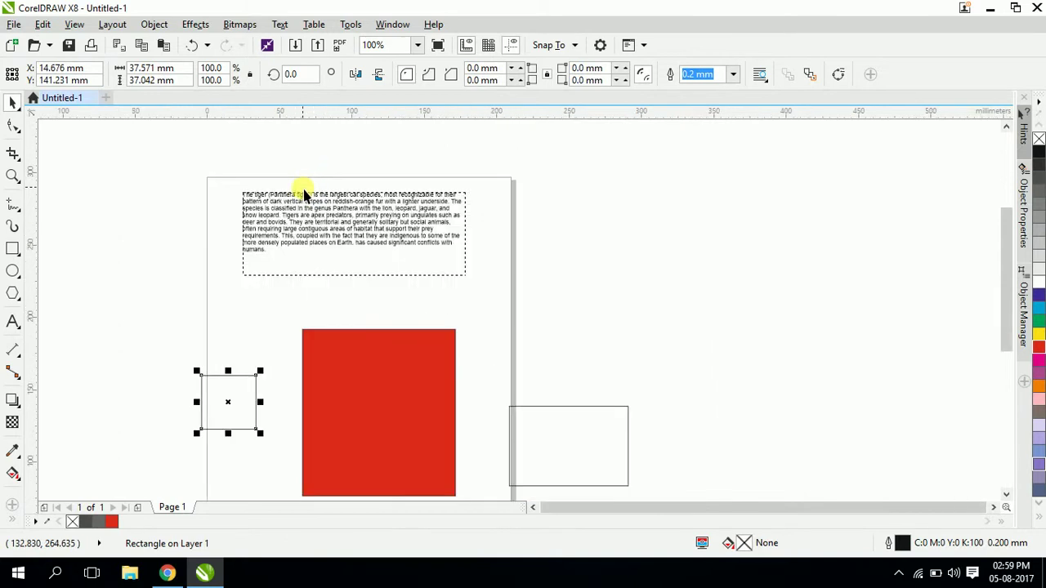
{"action": "scroll", "coordinate": [335, 196], "scroll_direction": "down", "scroll_amount": 1}
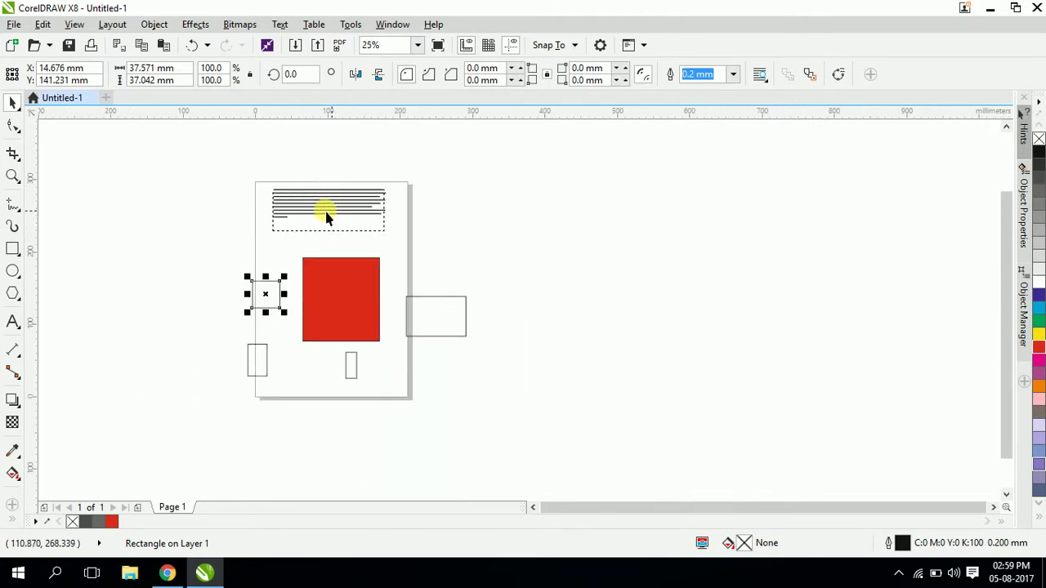
{"action": "scroll", "coordinate": [325, 211], "scroll_direction": "up", "scroll_amount": 1}
{"action": "scroll", "coordinate": [325, 170], "scroll_direction": "down", "scroll_amount": 1}
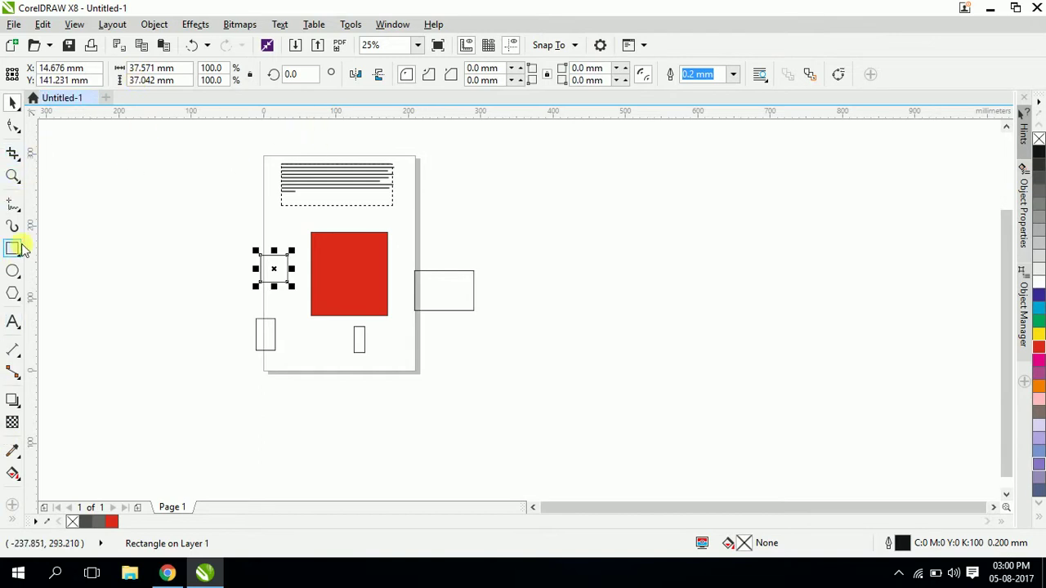
Step: Marquee-zoom around the whole page with the Zoom tool, and show and leave the full-screen preview twice
{"action": "left_click", "coordinate": [12, 176]}
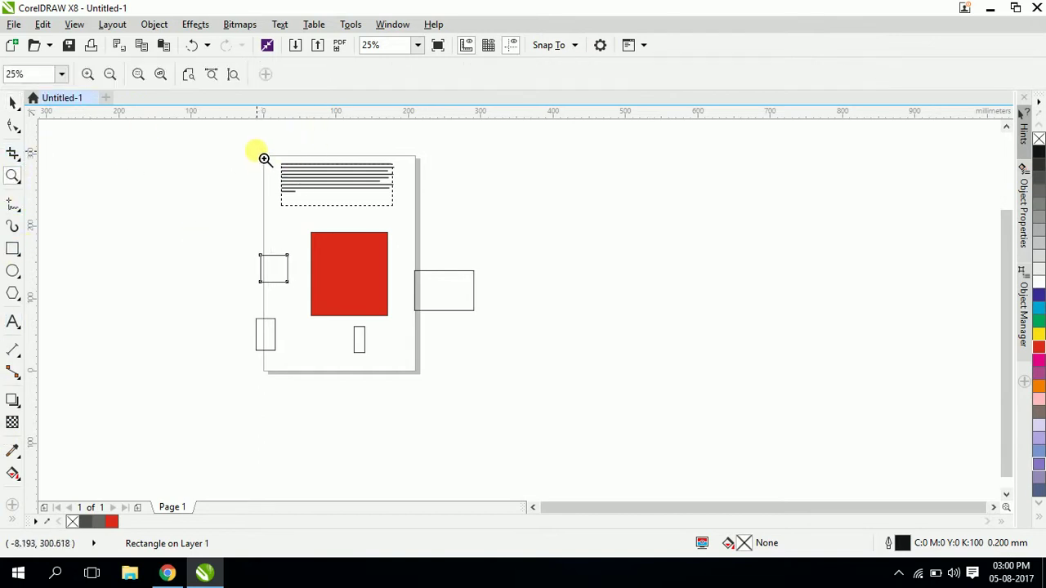
{"action": "left_click_drag", "start_coordinate": [252, 148], "coordinate": [424, 384]}
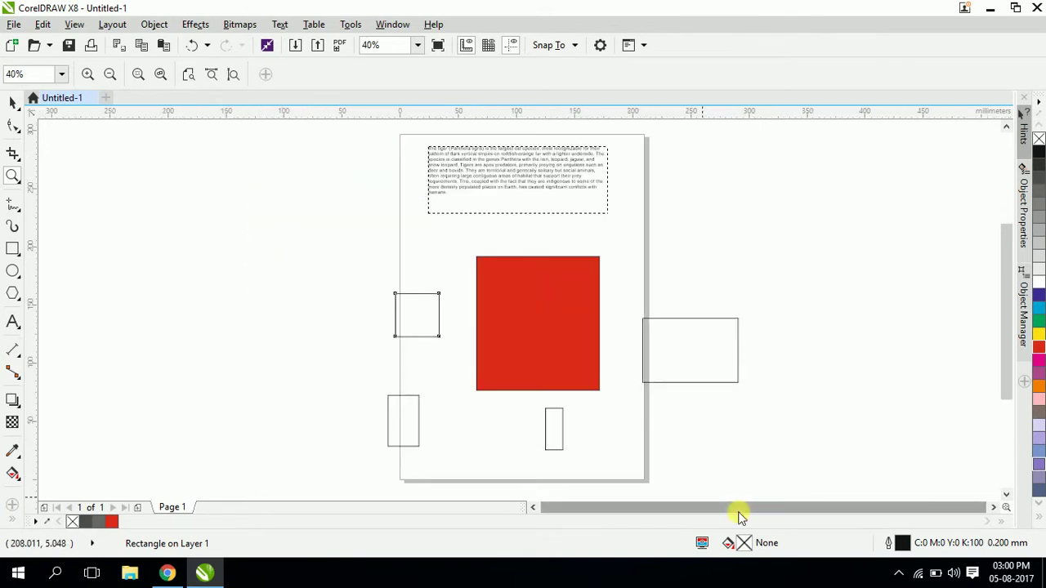
{"action": "key", "text": "F9"}
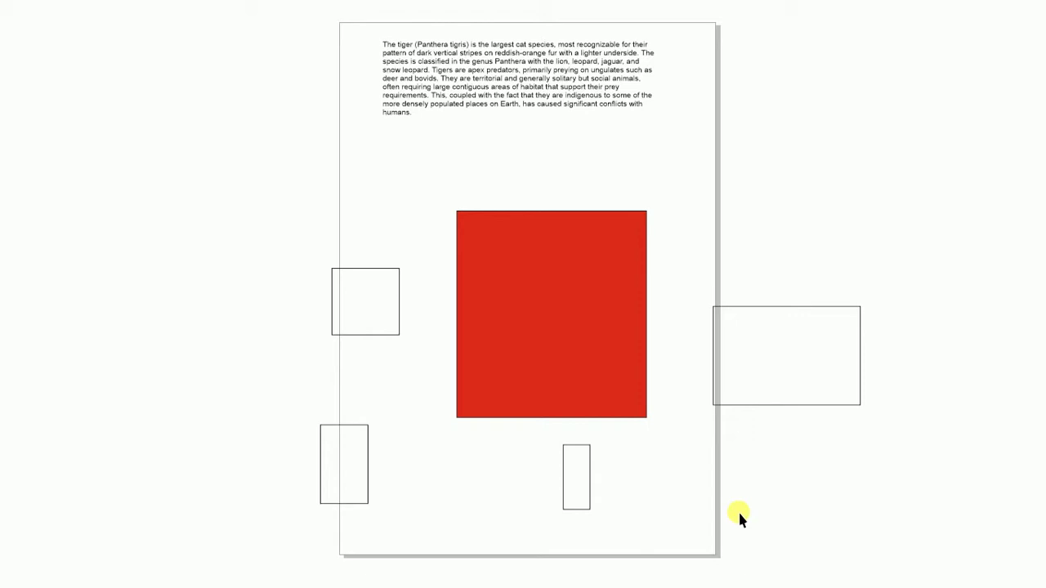
{"action": "key", "text": "Escape"}
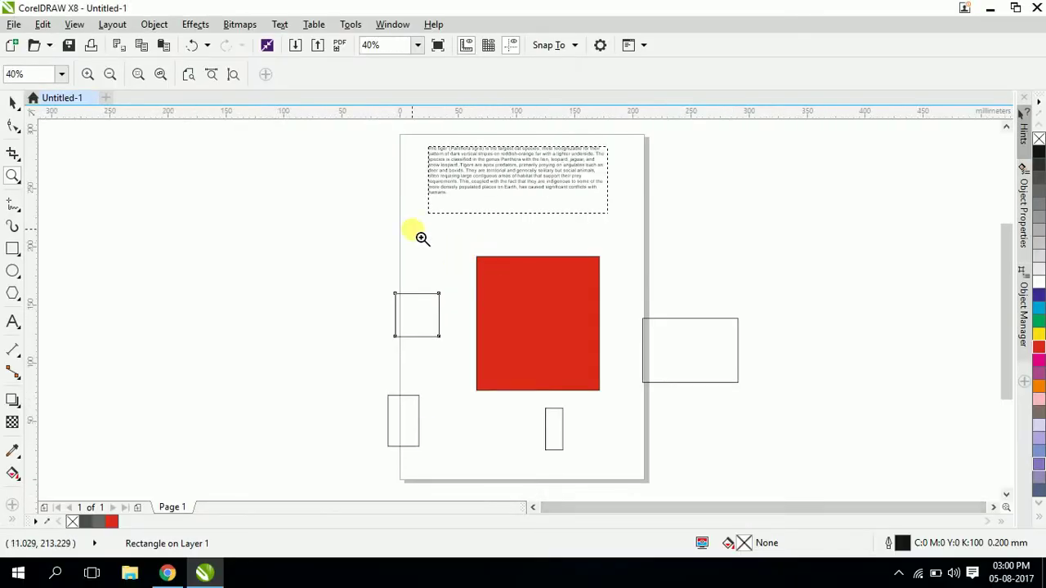
{"action": "key", "text": "F9"}
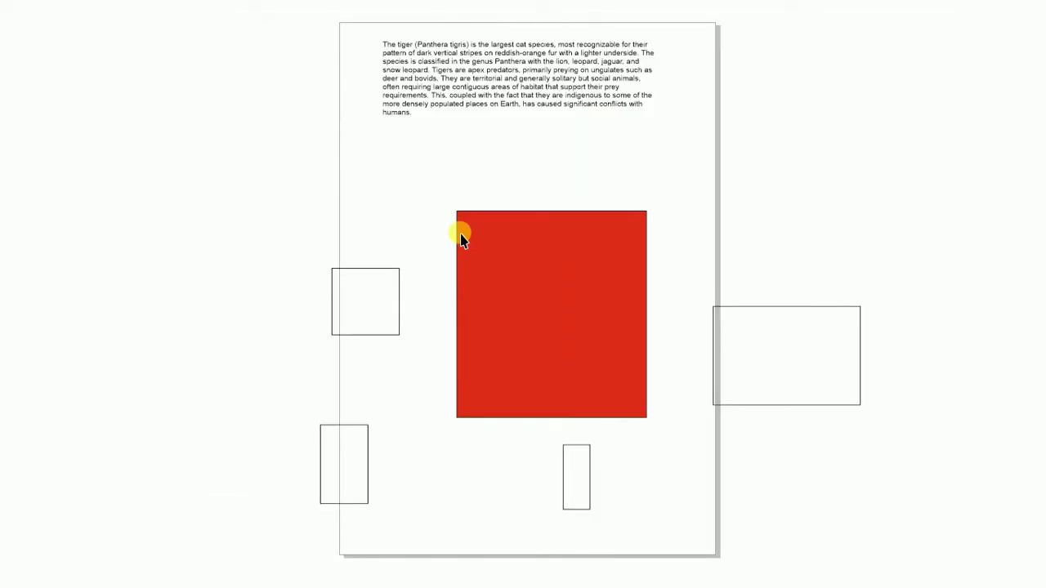
{"action": "key", "text": "Escape"}
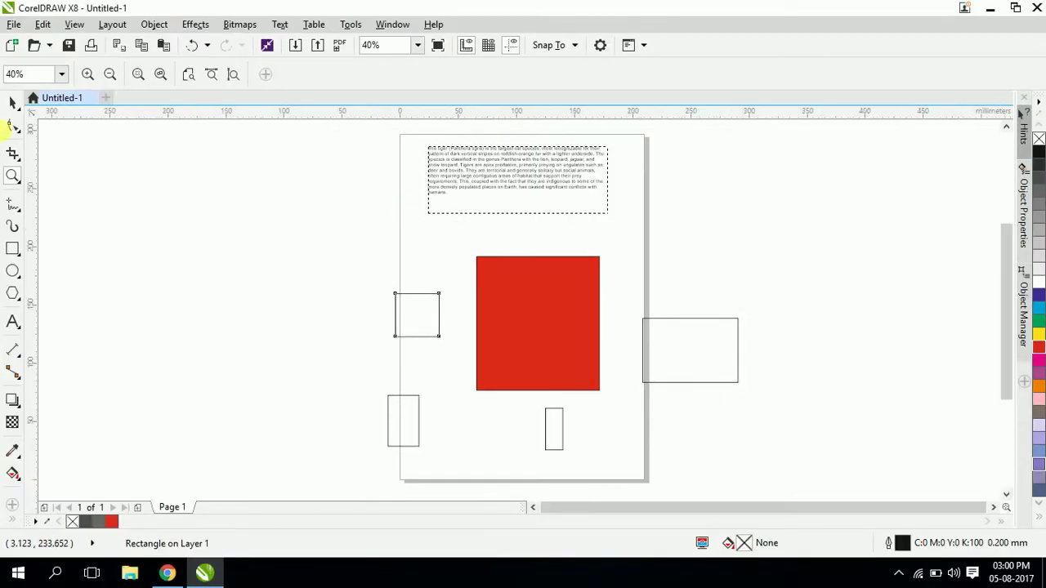
Step: Deselect the small rectangle and move the page around in the window with the Pan tool
{"action": "left_click", "coordinate": [12, 102]}
{"action": "left_click", "coordinate": [681, 252]}
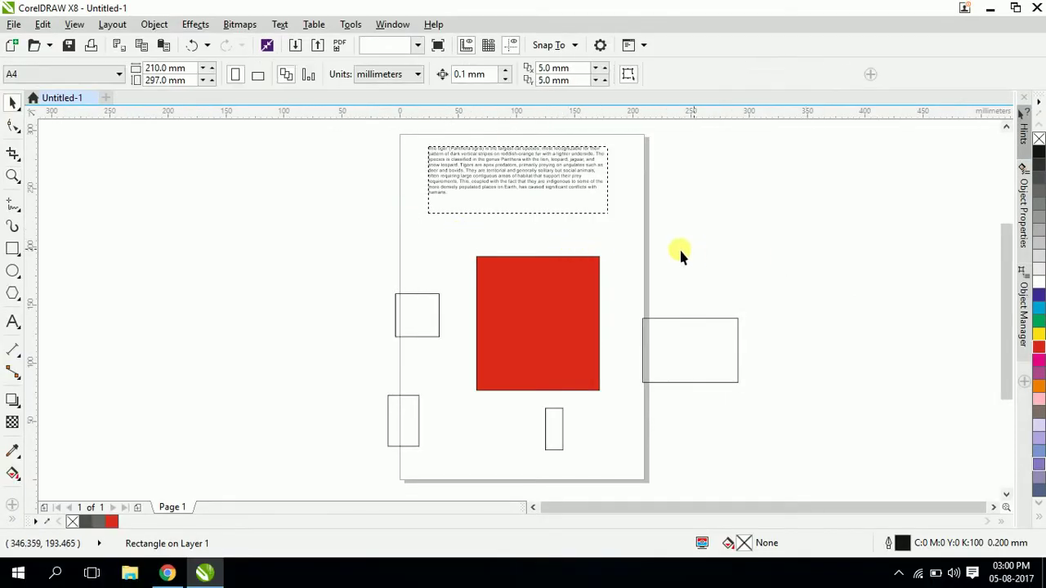
{"action": "left_click", "coordinate": [12, 178]}
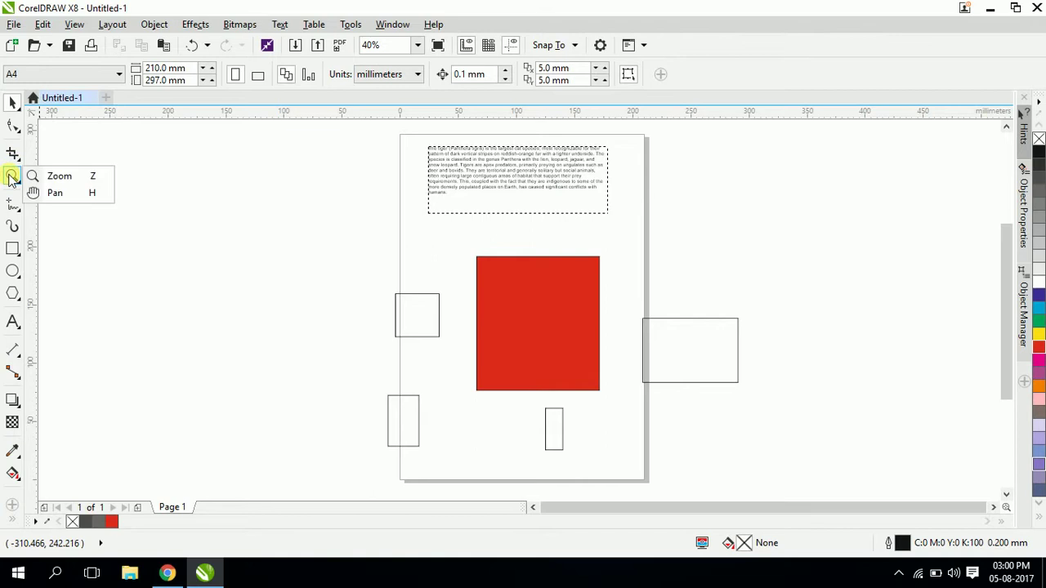
{"action": "left_click", "coordinate": [58, 192]}
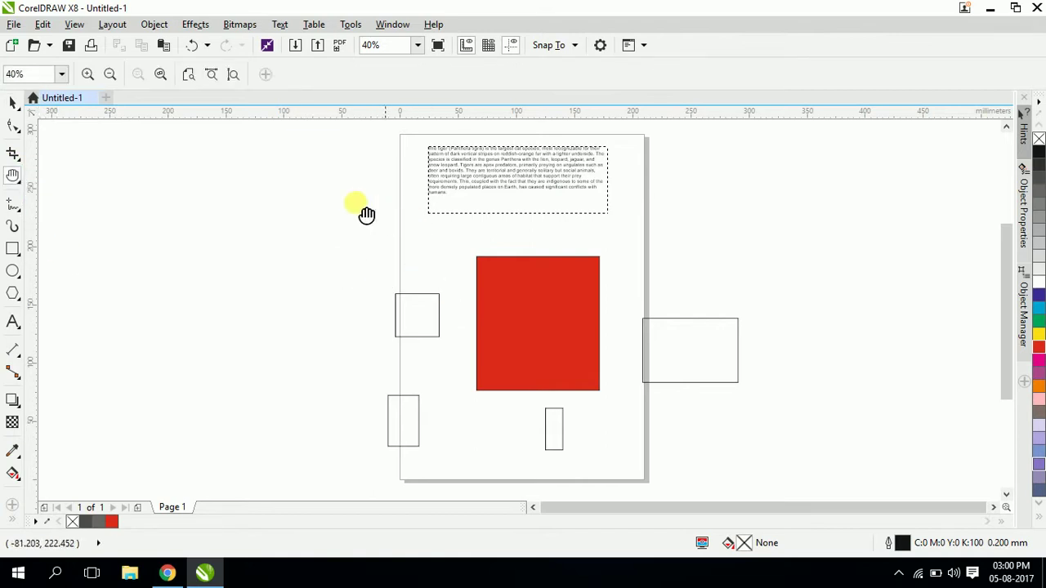
{"action": "left_click_drag", "start_coordinate": [545, 202], "coordinate": [509, 173]}
{"action": "left_click_drag", "start_coordinate": [524, 306], "coordinate": [535, 385]}
Step: Zoom in to 300% on the paragraph text and pan from its beginning down past its last line
{"action": "scroll", "coordinate": [506, 245], "scroll_direction": "up", "scroll_amount": 5}
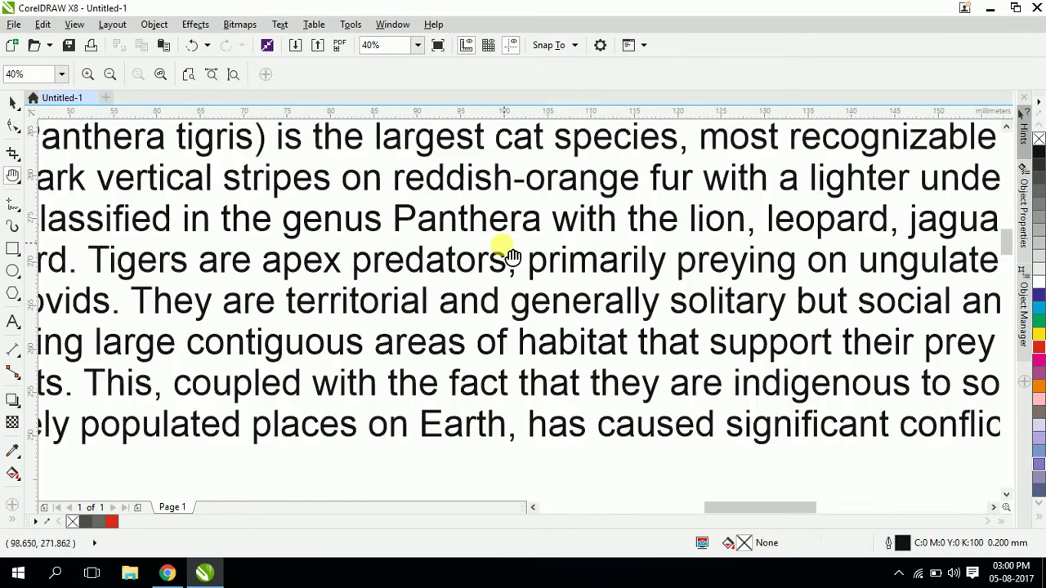
{"action": "left_click_drag", "start_coordinate": [327, 350], "coordinate": [532, 346]}
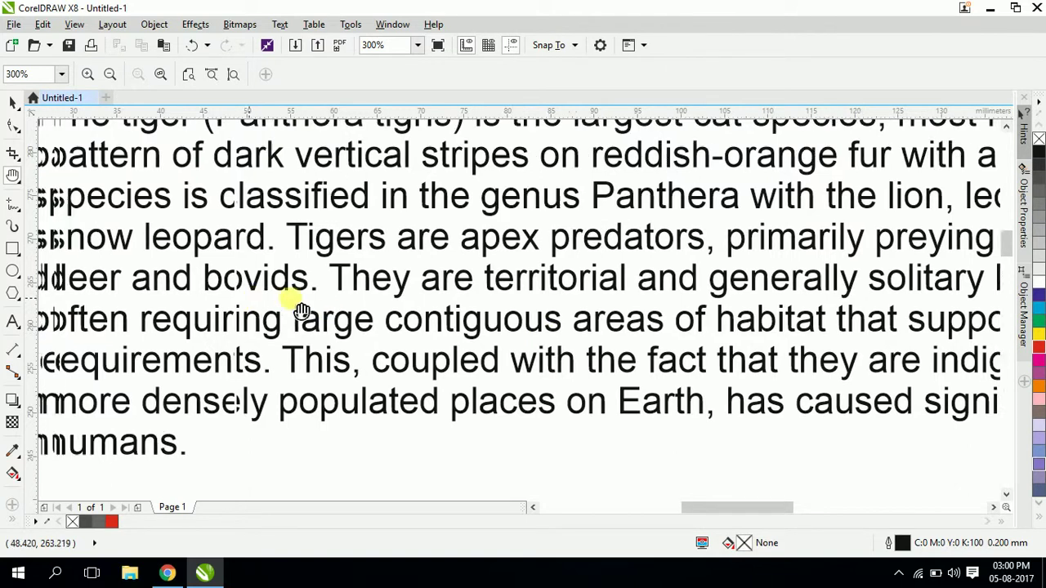
{"action": "left_click_drag", "start_coordinate": [454, 323], "coordinate": [432, 350]}
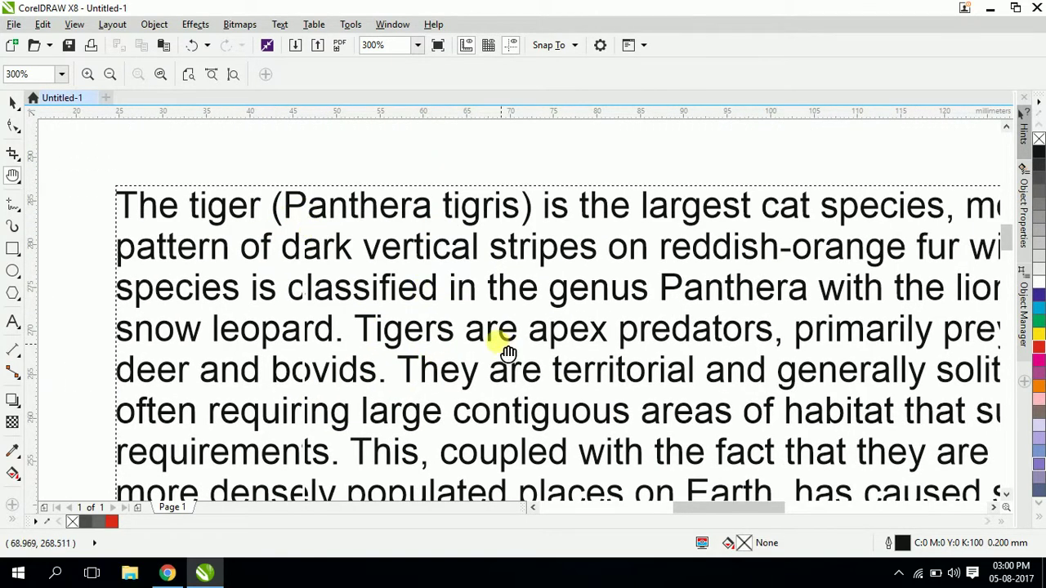
{"action": "left_click_drag", "start_coordinate": [507, 353], "coordinate": [485, 218]}
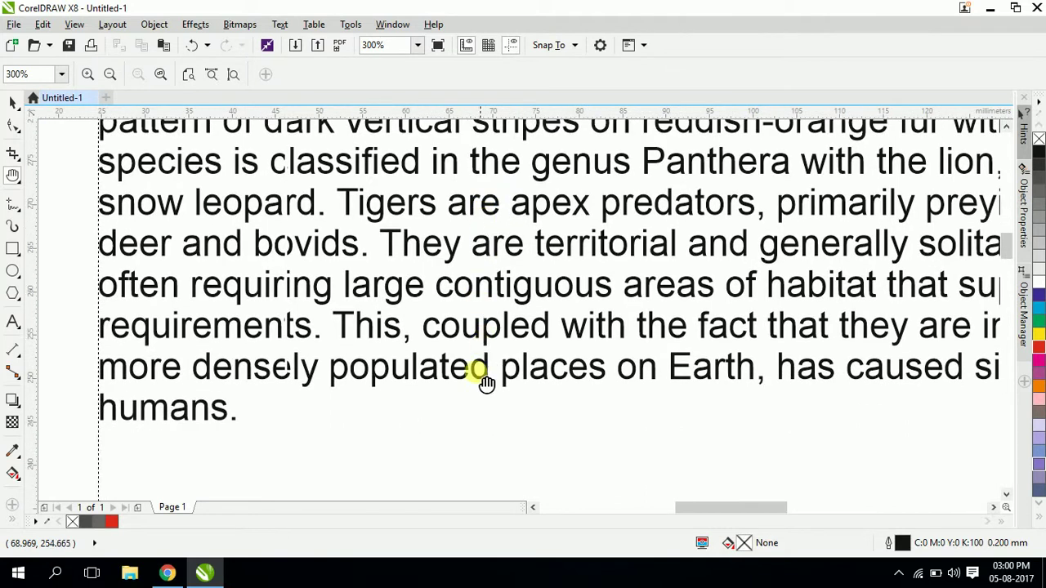
{"action": "left_click_drag", "start_coordinate": [487, 385], "coordinate": [483, 185]}
{"action": "left_click_drag", "start_coordinate": [483, 221], "coordinate": [483, 205]}
{"action": "left_click_drag", "start_coordinate": [518, 313], "coordinate": [501, 172]}
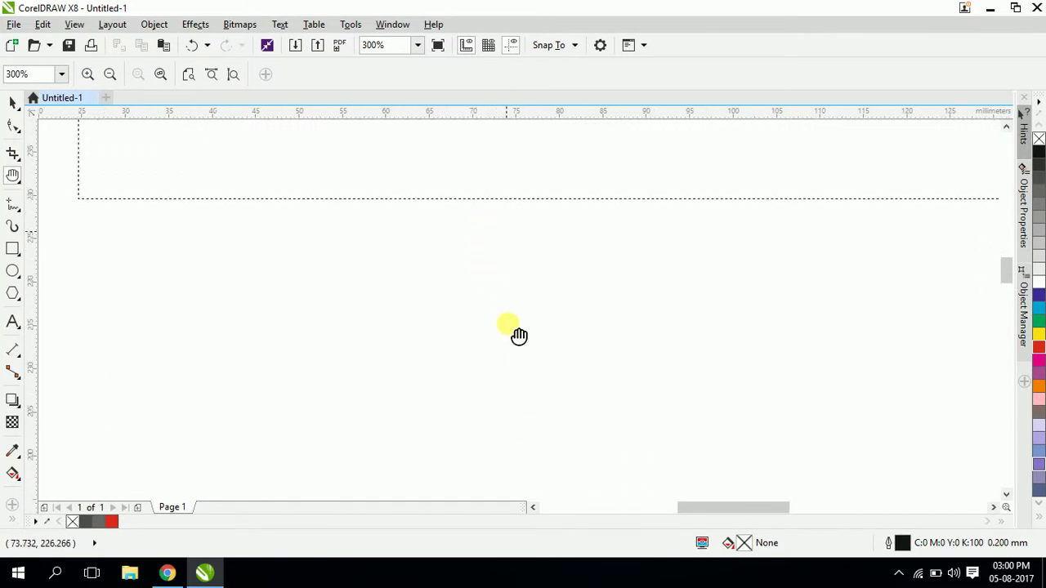
Step: Pan down over the red rectangle to the narrow rectangle below it, and back to the red rectangle
{"action": "left_click_drag", "start_coordinate": [536, 439], "coordinate": [512, 273]}
{"action": "left_click_drag", "start_coordinate": [504, 425], "coordinate": [444, 234]}
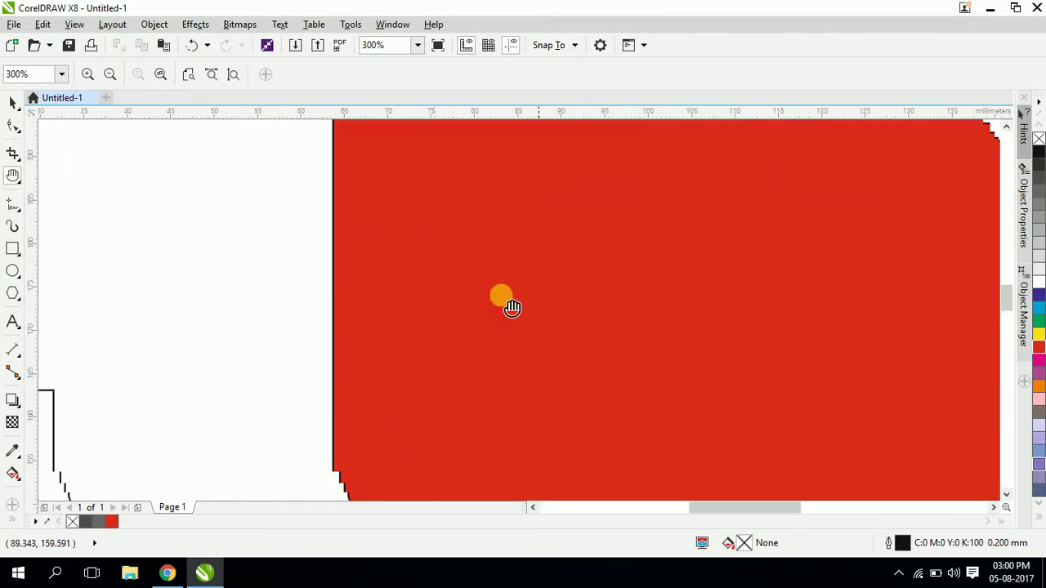
{"action": "left_click_drag", "start_coordinate": [511, 307], "coordinate": [535, 245]}
{"action": "left_click_drag", "start_coordinate": [593, 462], "coordinate": [553, 271]}
{"action": "left_click_drag", "start_coordinate": [577, 411], "coordinate": [559, 234]}
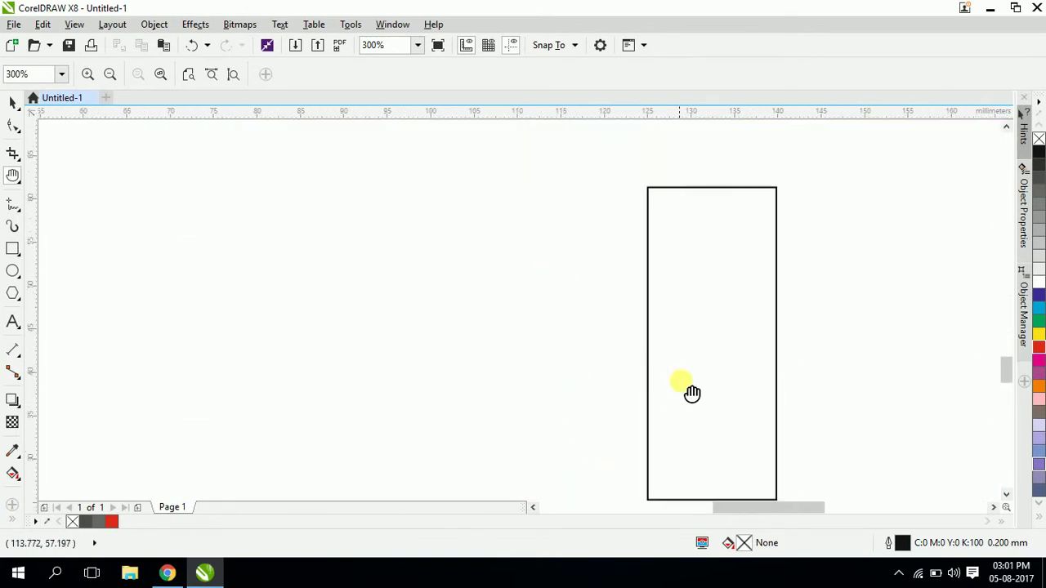
{"action": "left_click_drag", "start_coordinate": [692, 393], "coordinate": [679, 221]}
{"action": "left_click_drag", "start_coordinate": [651, 357], "coordinate": [600, 193]}
{"action": "left_click_drag", "start_coordinate": [614, 397], "coordinate": [542, 308]}
{"action": "left_click_drag", "start_coordinate": [542, 123], "coordinate": [399, 238]}
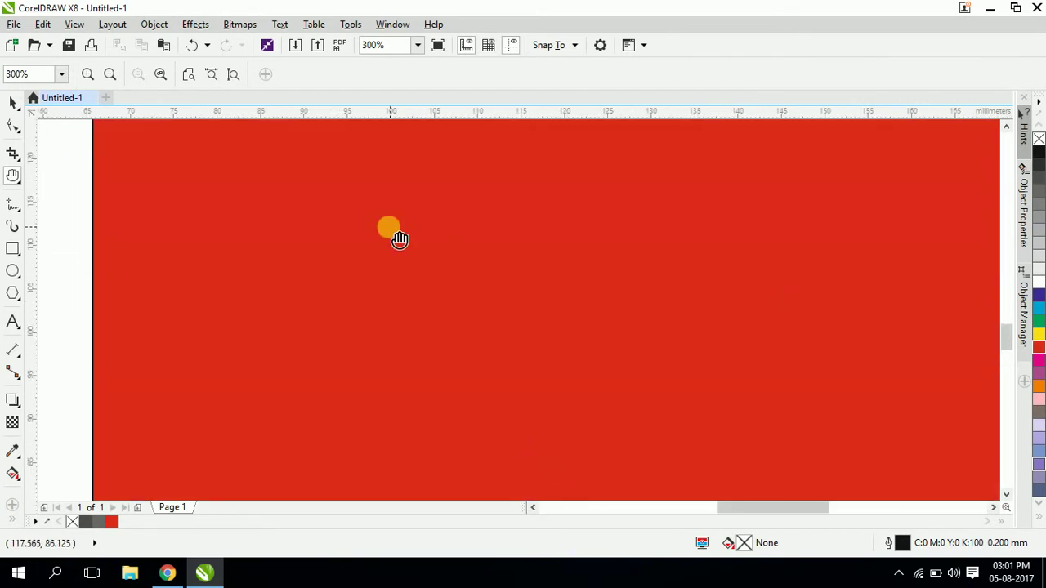
Step: Zoom out from the red rectangle and bring the paragraph text back into view at 75%
{"action": "scroll", "coordinate": [399, 239], "scroll_direction": "down", "scroll_amount": 5}
{"action": "left_click_drag", "start_coordinate": [415, 188], "coordinate": [422, 225]}
{"action": "scroll", "coordinate": [440, 259], "scroll_direction": "up", "scroll_amount": 2}
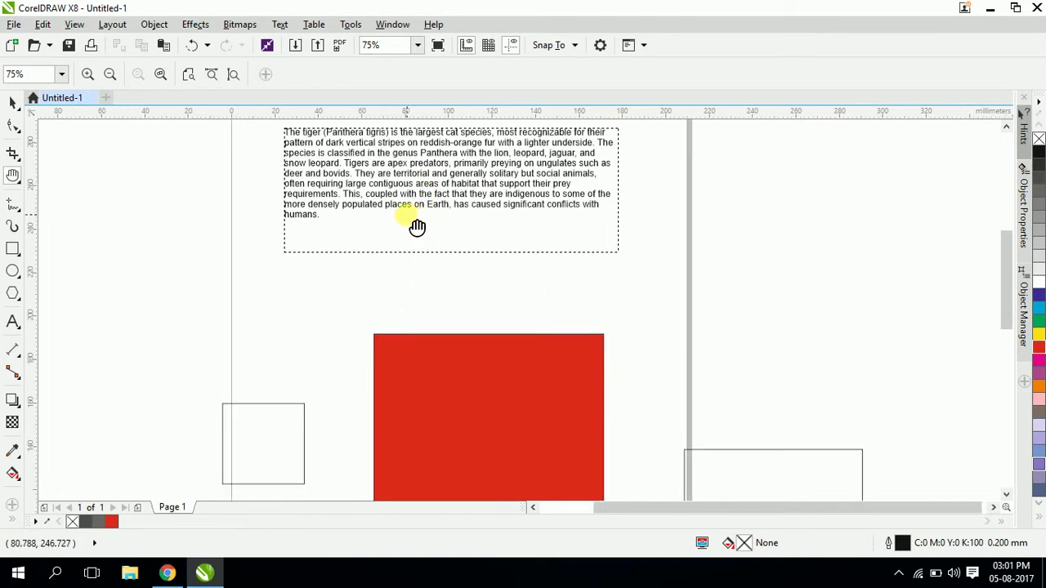
Step: Open the tiger paragraph for text editing and copy all of its text
{"action": "key", "text": "space"}
{"action": "left_click", "coordinate": [400, 168]}
{"action": "left_click", "coordinate": [400, 169]}
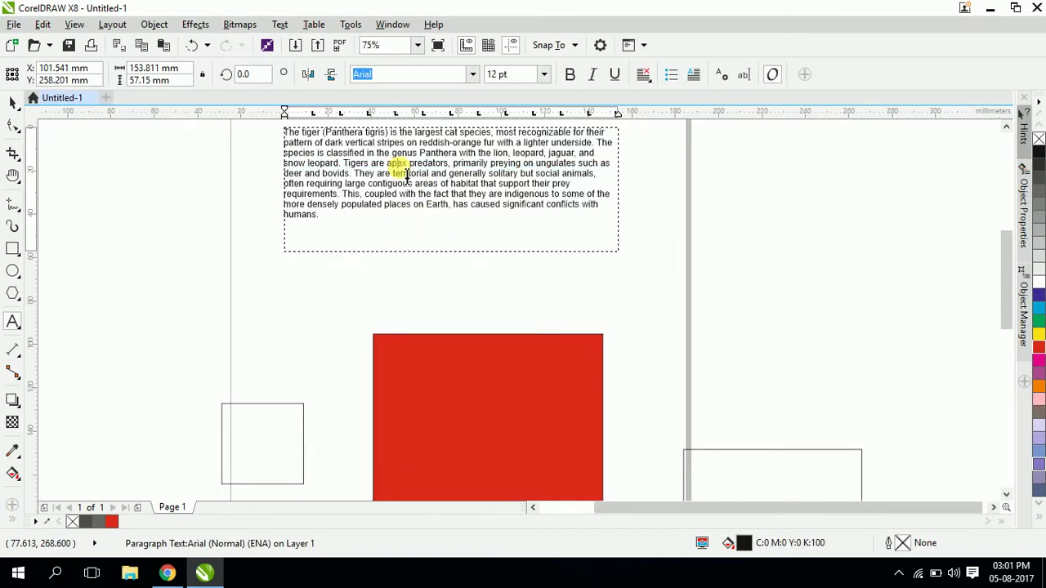
{"action": "key", "text": "ctrl+a"}
{"action": "key", "text": "ctrl+c"}
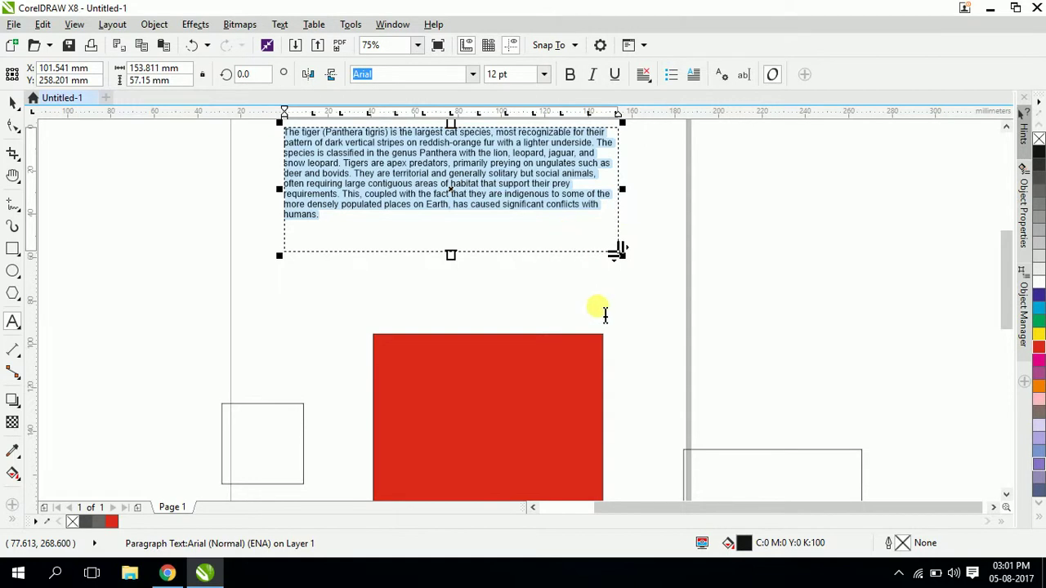
Step: Extend the paragraph frame to about 233.7 mm high and paste the copied text twice at the end of the paragraph
{"action": "key", "text": "End"}
{"action": "key", "text": "ctrl+v"}
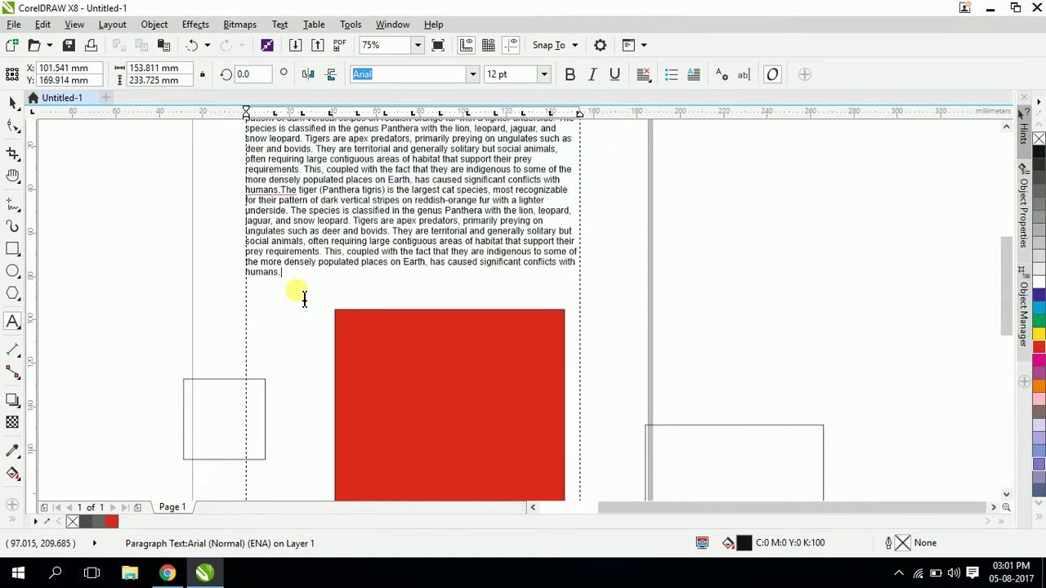
{"action": "key", "text": "ctrl+v"}
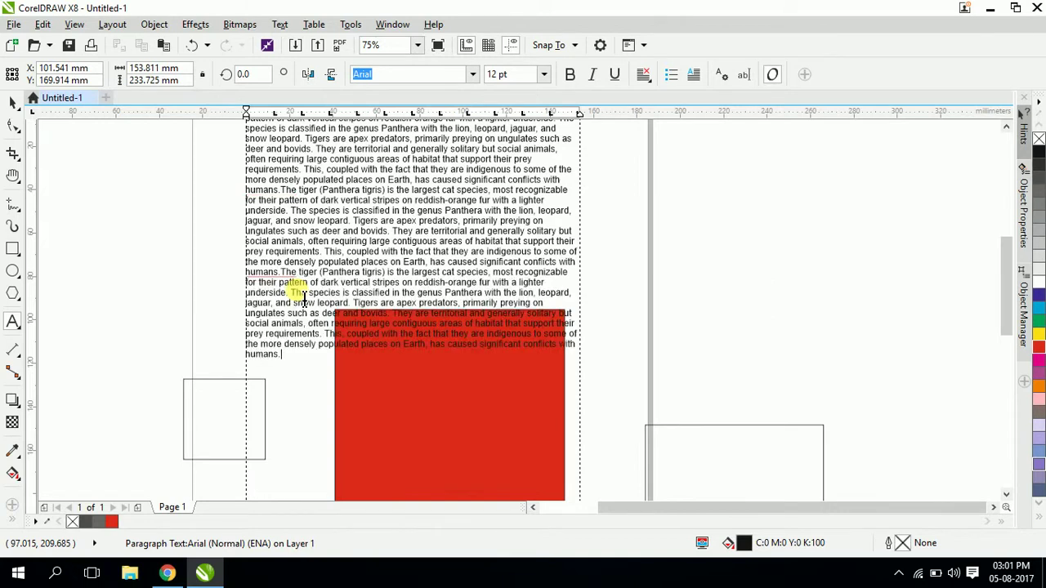
Step: Paste the copied tiger text two more times at the end of the paragraph and leave text editing with the Pick tool
{"action": "key", "text": "ctrl+v"}
{"action": "key", "text": "ctrl+v"}
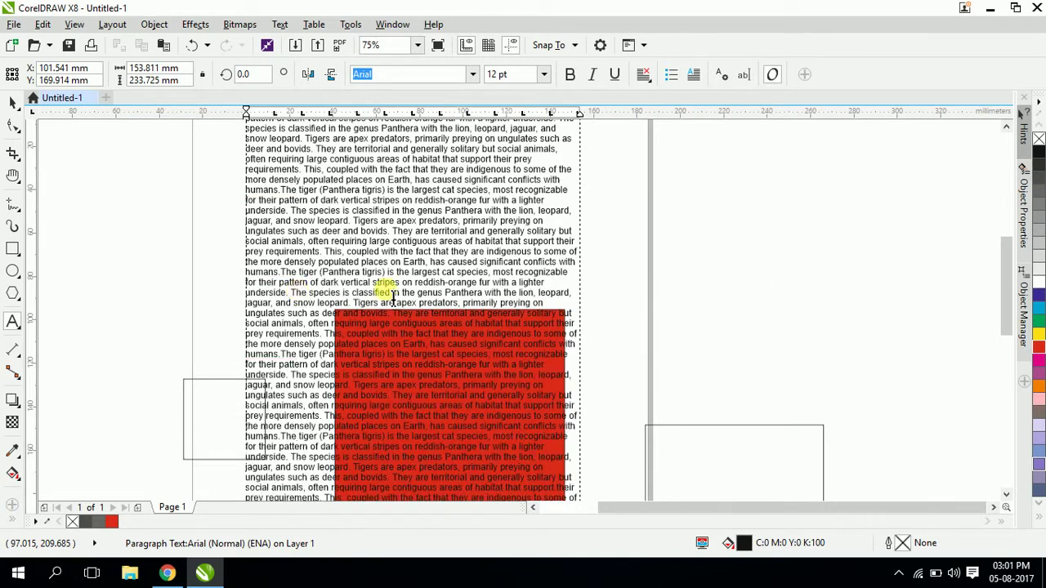
{"action": "left_click", "coordinate": [14, 104]}
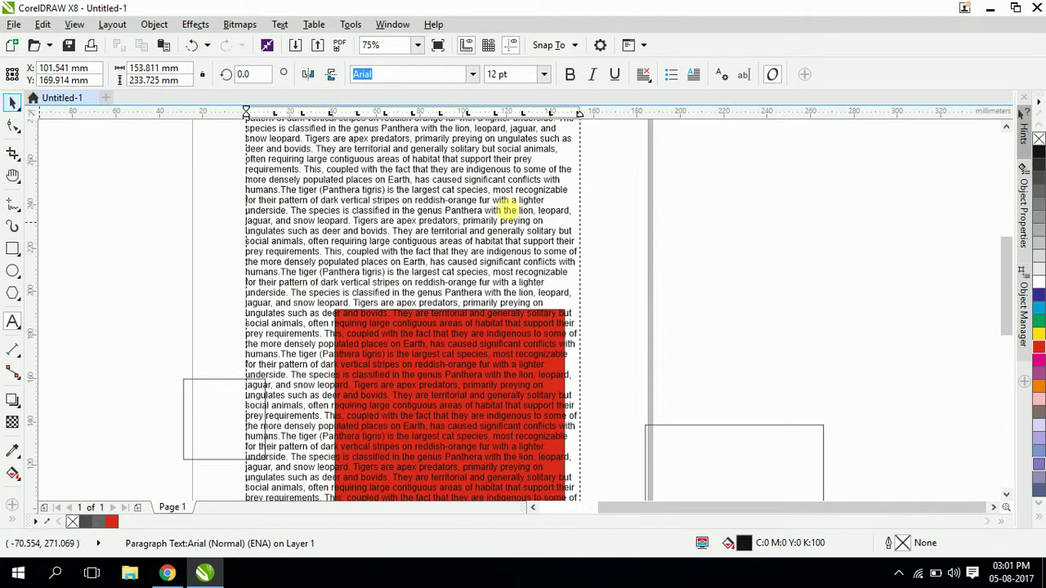
Step: Select all the rectangles around and behind the paragraph text and delete them, keeping only the text frame
{"action": "scroll", "coordinate": [673, 224], "scroll_direction": "down", "scroll_amount": 3}
{"action": "left_click", "coordinate": [279, 433]}
{"action": "left_click_drag", "start_coordinate": [280, 433], "coordinate": [207, 461]}
{"action": "key", "text": "Delete"}
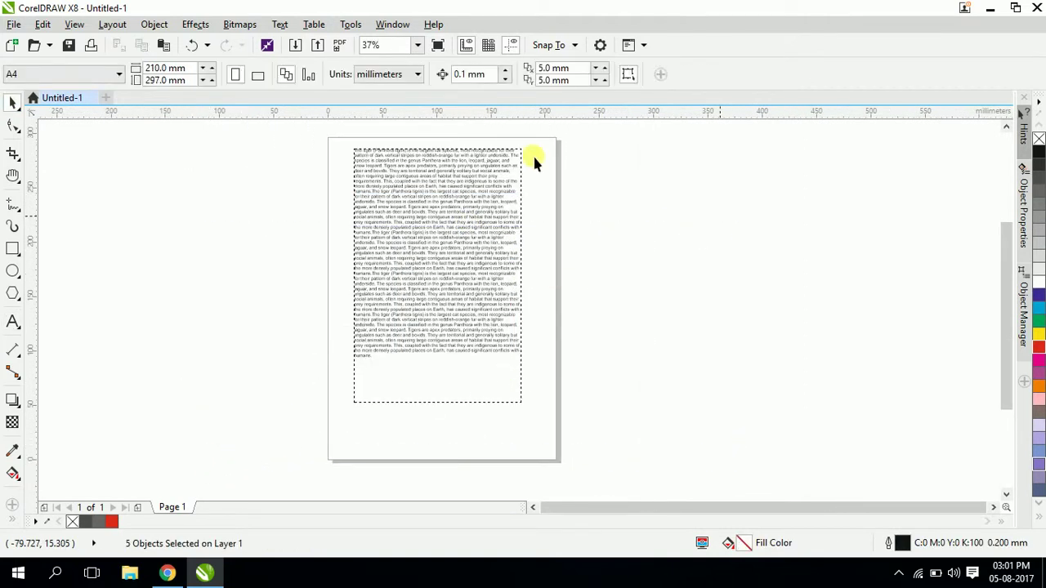
Step: Zoom in on the start of the paragraph to 150%, pan slightly, magnify it to 300%, and return to 150%
{"action": "scroll", "coordinate": [436, 147], "scroll_direction": "up", "scroll_amount": 2}
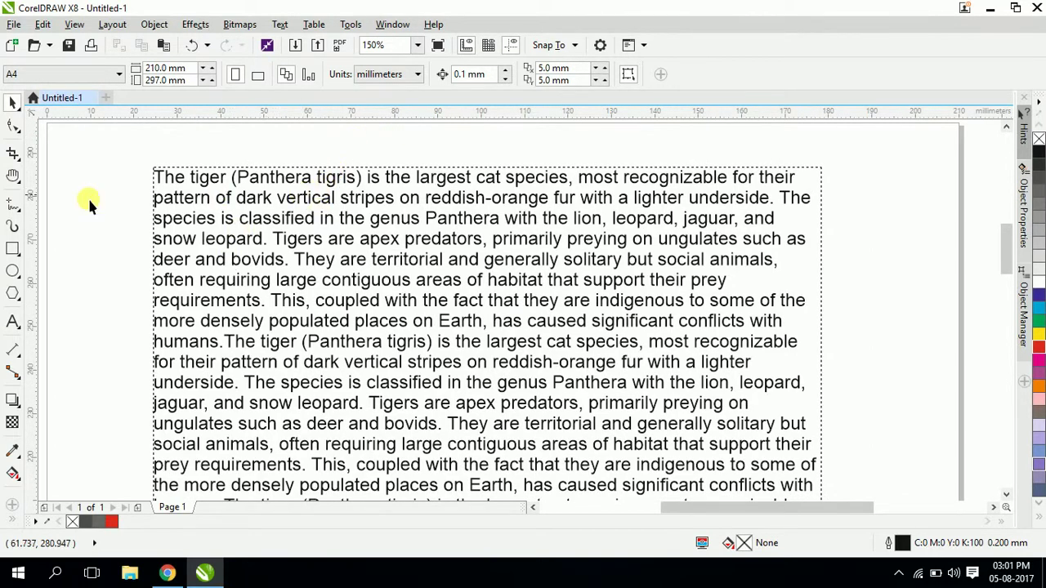
{"action": "left_click_drag", "start_coordinate": [444, 226], "coordinate": [460, 204]}
{"action": "left_click_drag", "start_coordinate": [479, 159], "coordinate": [474, 168]}
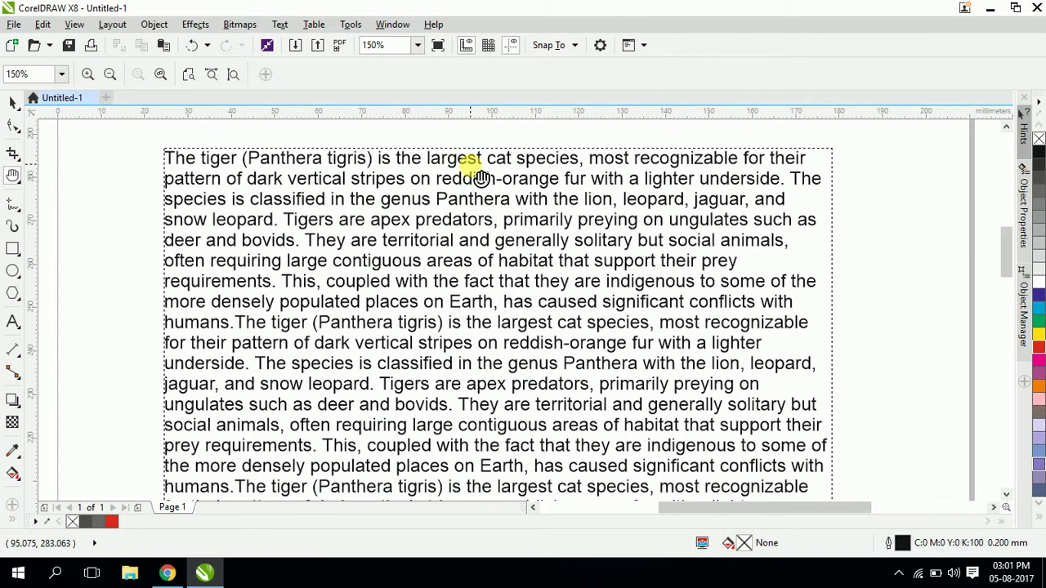
{"action": "scroll", "coordinate": [474, 168], "scroll_direction": "up", "scroll_amount": 2}
{"action": "left_click_drag", "start_coordinate": [475, 226], "coordinate": [512, 219]}
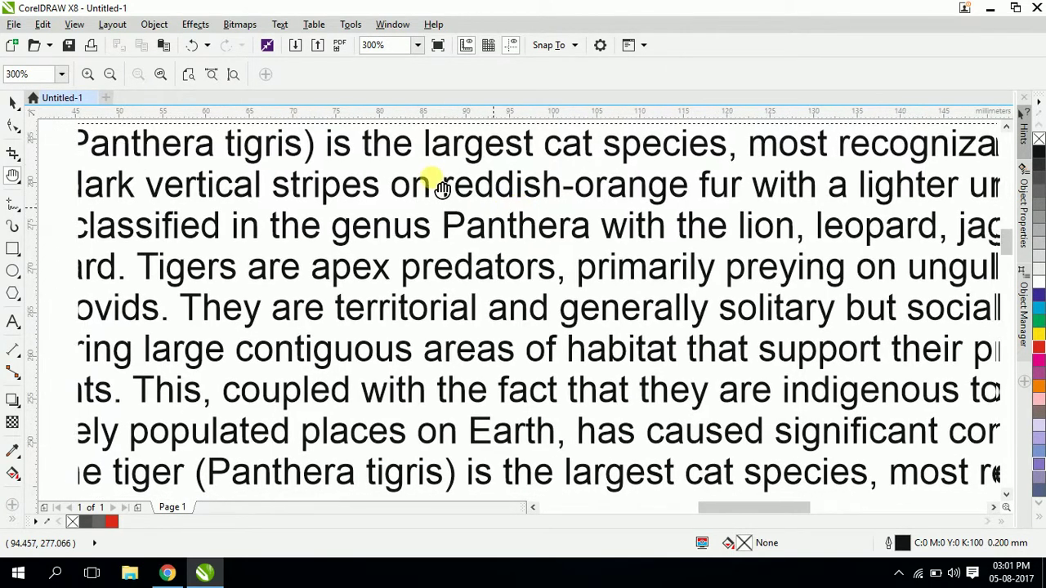
{"action": "scroll", "coordinate": [441, 196], "scroll_direction": "down", "scroll_amount": 2}
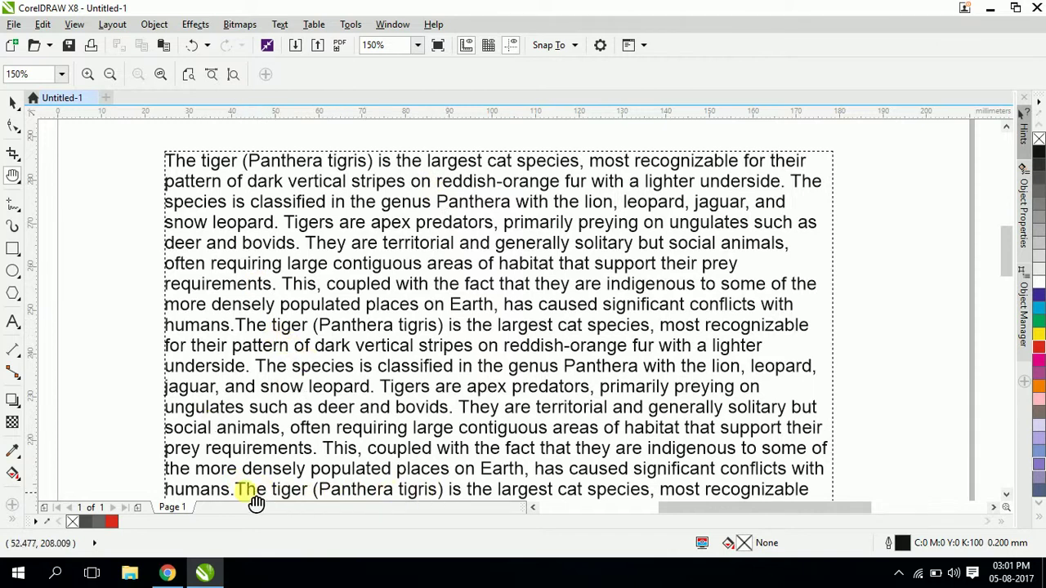
Step: Pan down through the paragraph at 150% to its last line and the lower edge of the text frame
{"action": "left_click_drag", "start_coordinate": [384, 492], "coordinate": [373, 307]}
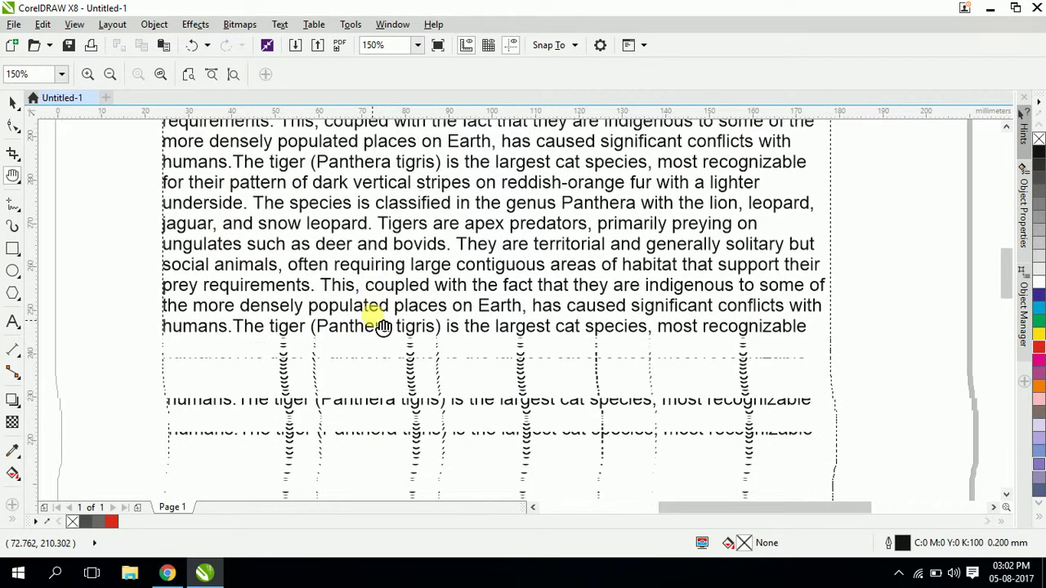
{"action": "left_click_drag", "start_coordinate": [419, 411], "coordinate": [410, 283]}
{"action": "left_click_drag", "start_coordinate": [456, 416], "coordinate": [455, 278]}
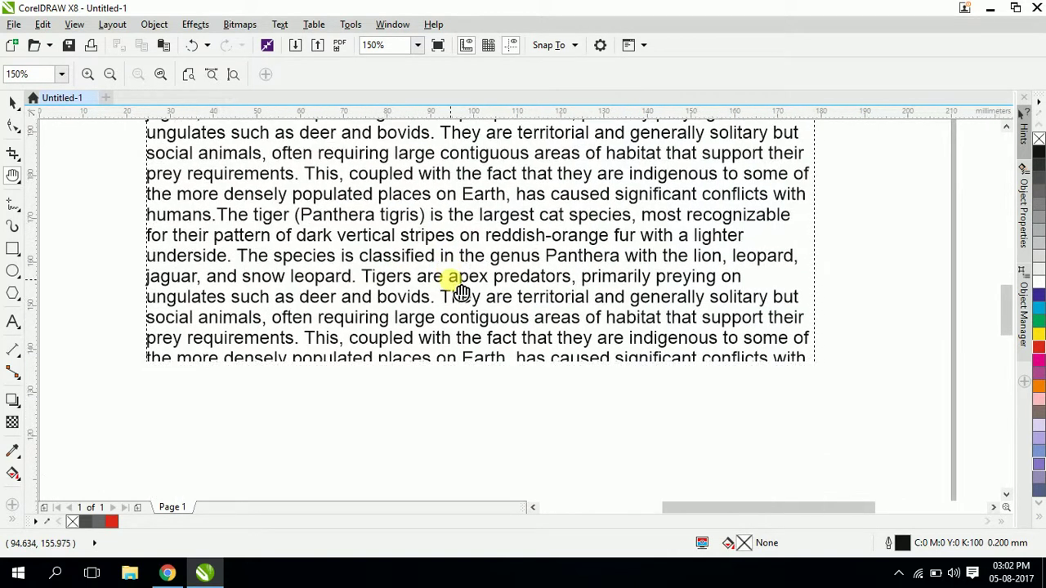
{"action": "left_click_drag", "start_coordinate": [462, 427], "coordinate": [444, 269]}
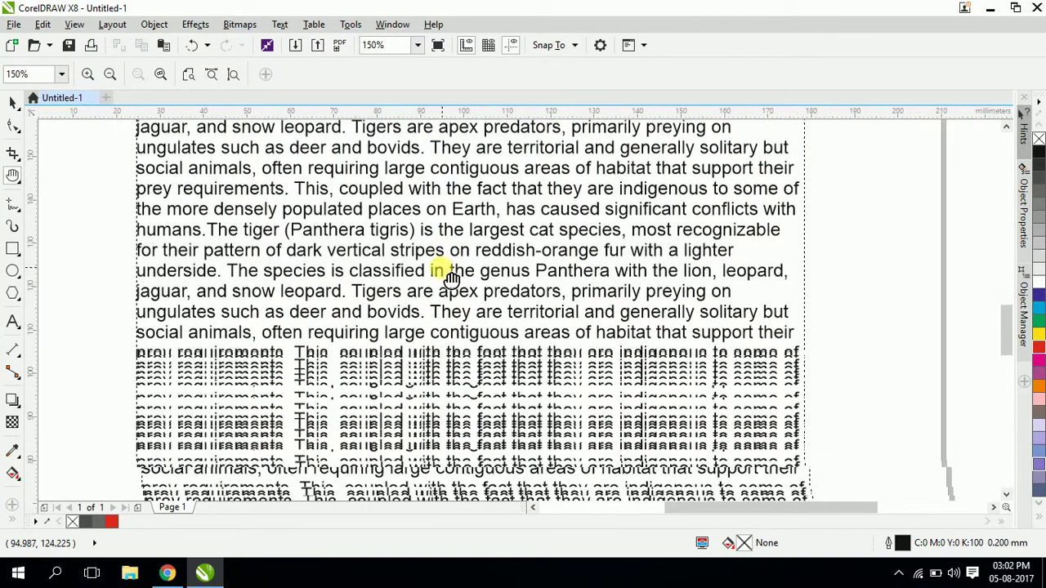
{"action": "left_click_drag", "start_coordinate": [457, 403], "coordinate": [453, 317]}
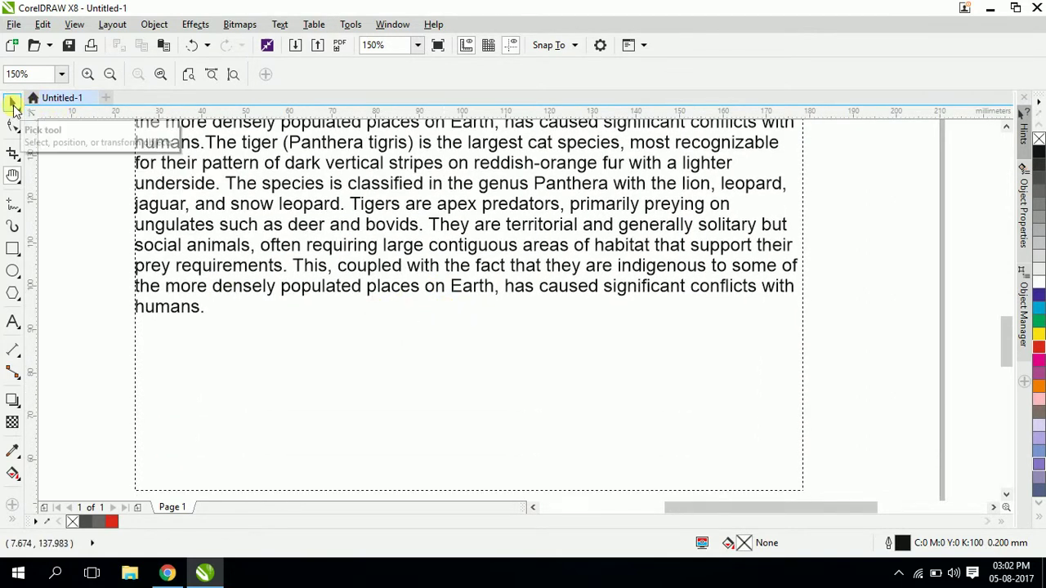
Step: Magnify the closing lines of the paragraph to 199% with the Zoom tool, then return to the Pick tool
{"action": "left_click", "coordinate": [12, 180]}
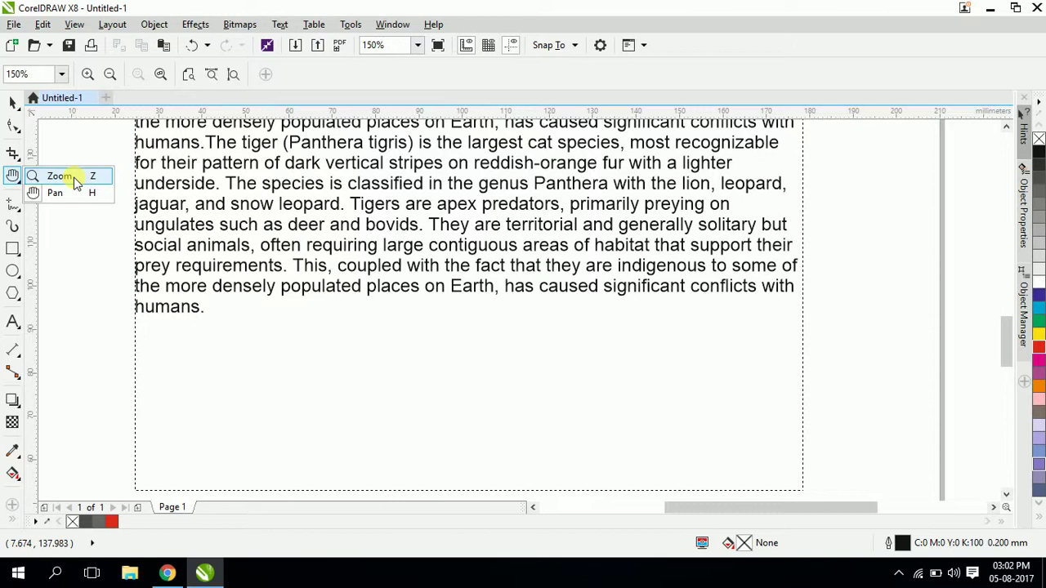
{"action": "left_click", "coordinate": [74, 181]}
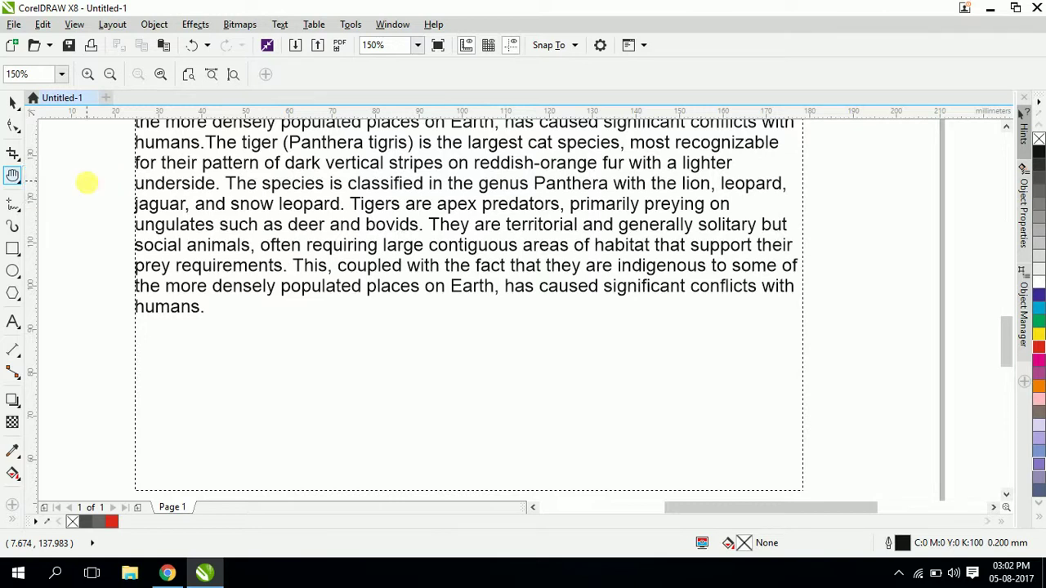
{"action": "right_click", "coordinate": [191, 260]}
{"action": "left_click_drag", "start_coordinate": [190, 260], "coordinate": [533, 339]}
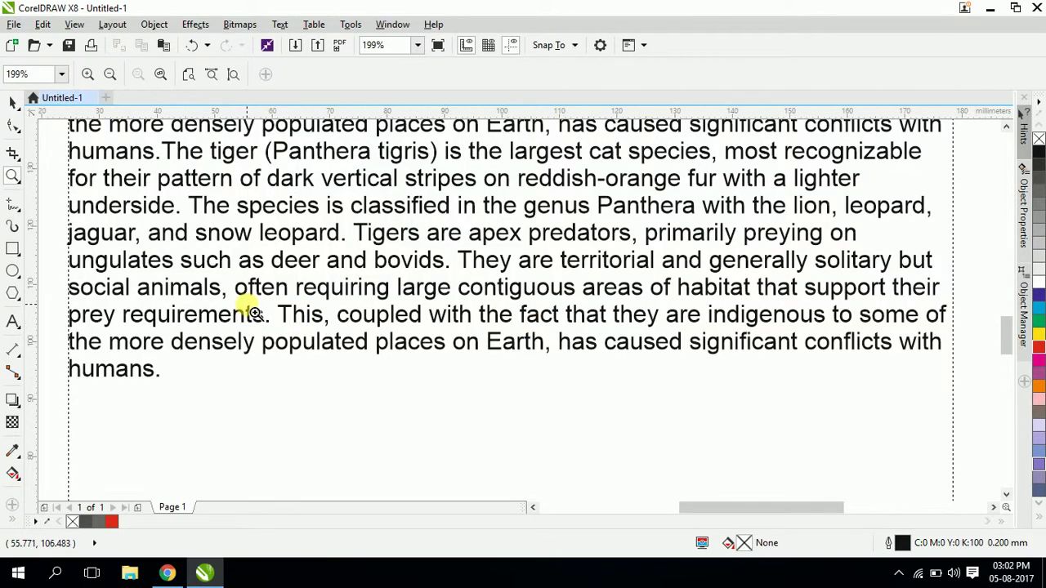
{"action": "left_click", "coordinate": [12, 103]}
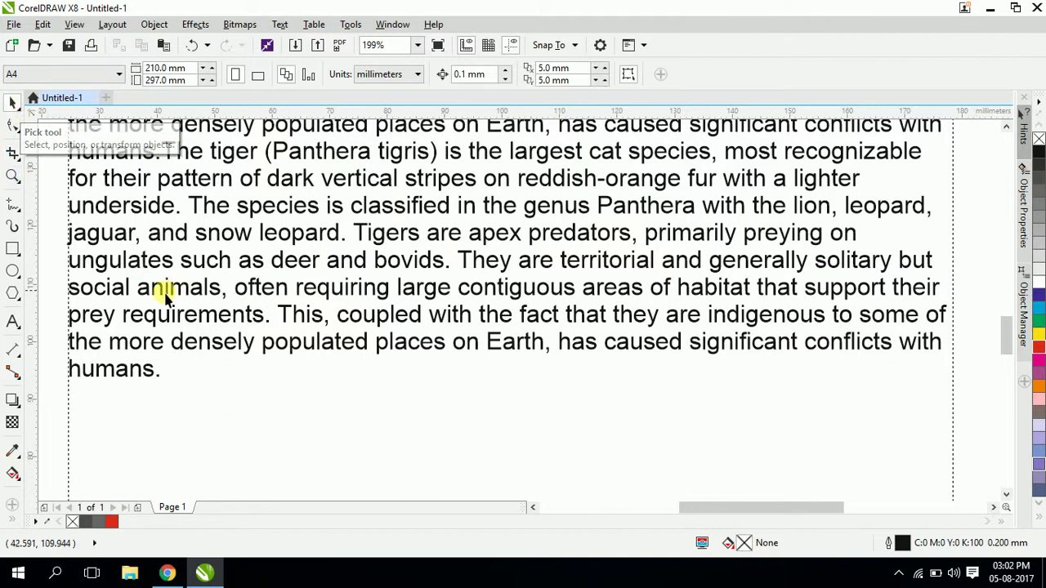